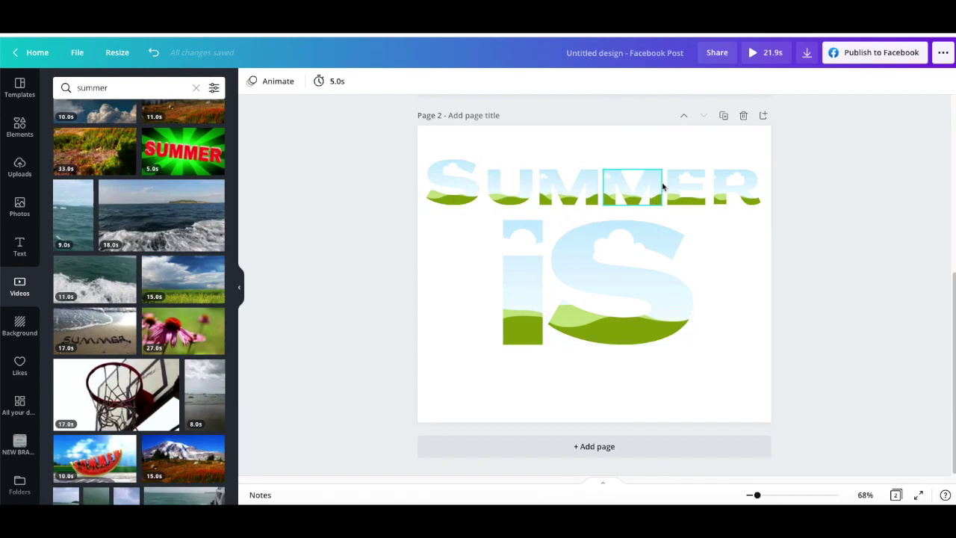
Find the wide letter frames among the frames elements and add the H frame to page 2.
click(20, 129)
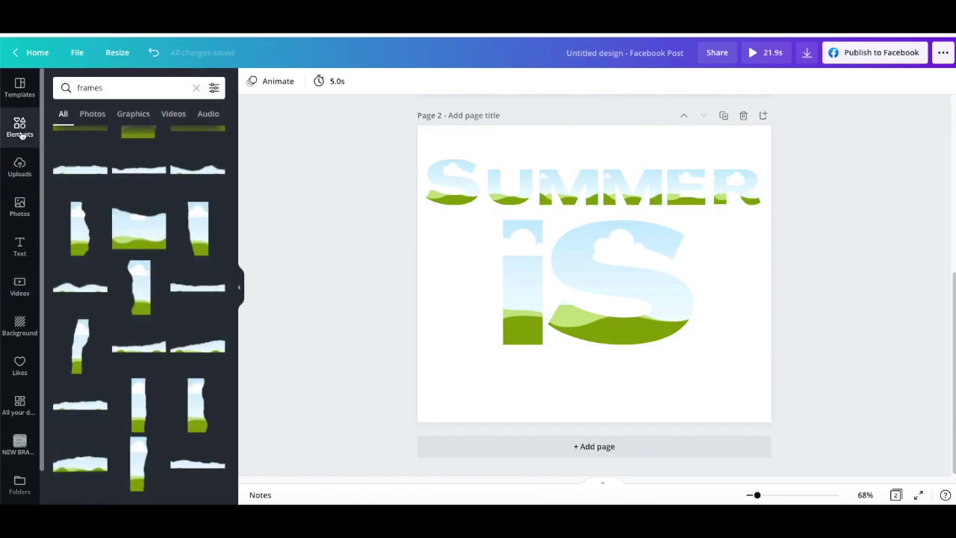
click(127, 88)
click(304, 187)
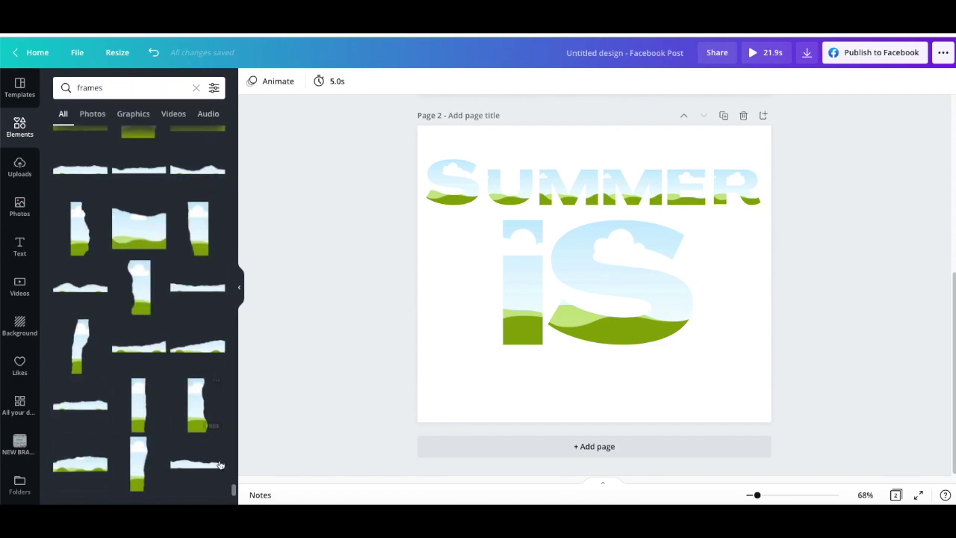
scroll(159, 370, down, 10)
scroll(159, 361, up, 10)
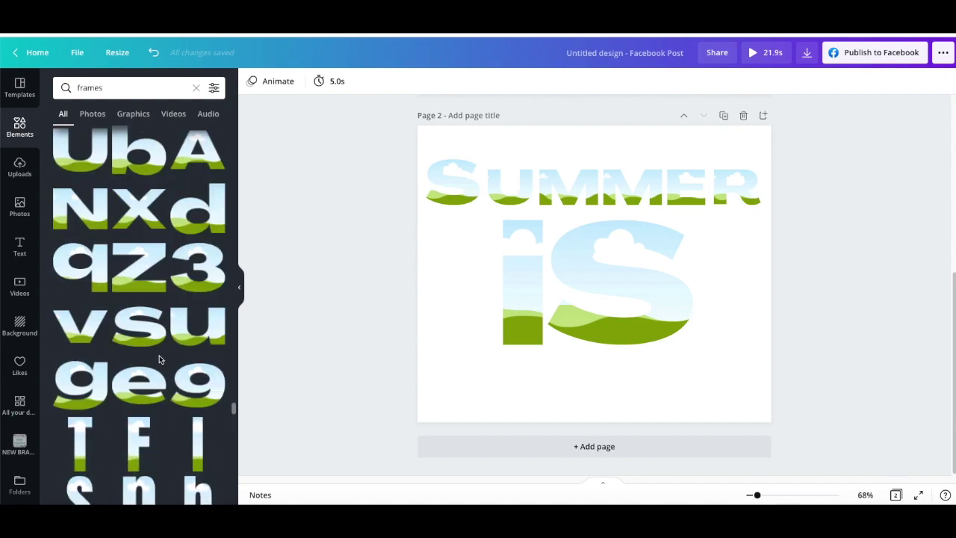
scroll(159, 360, up, 2)
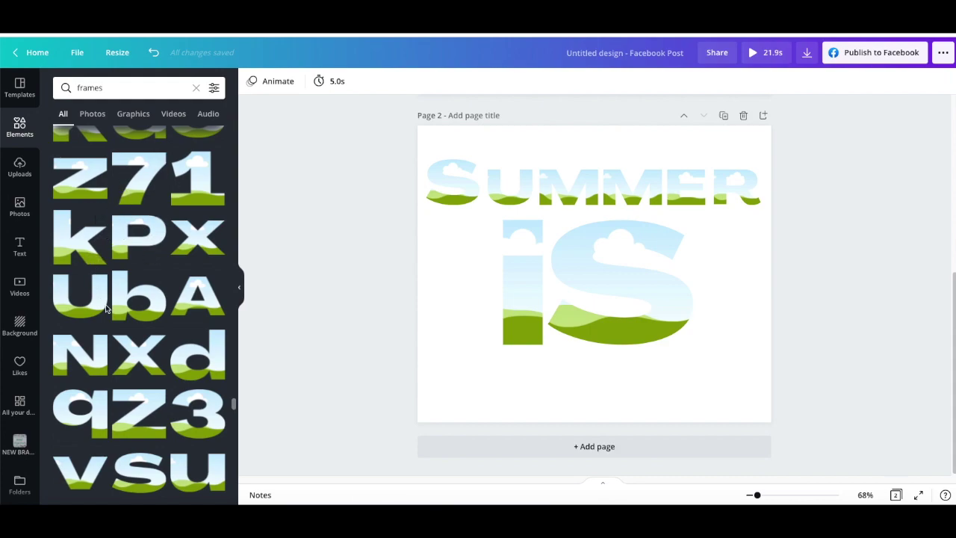
scroll(130, 380, up, 9)
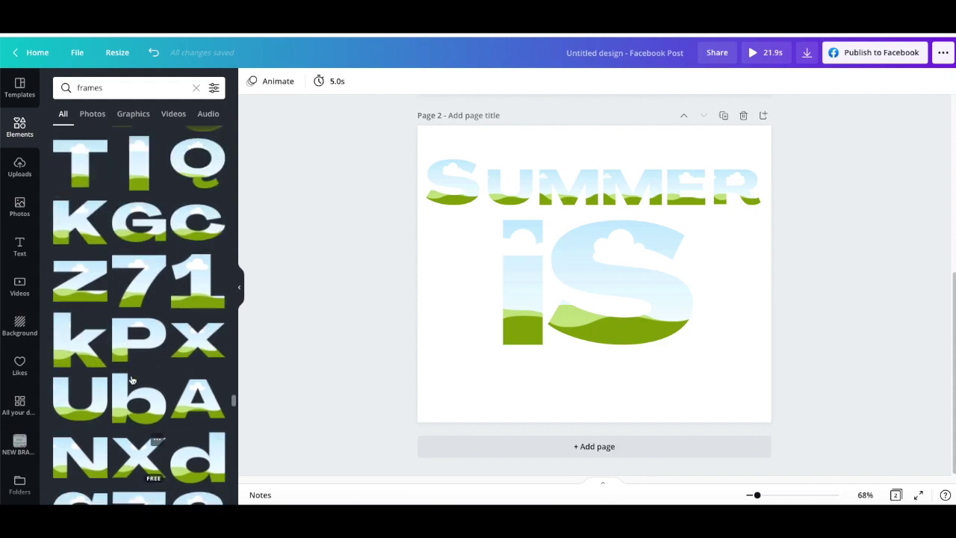
scroll(130, 381, up, 10)
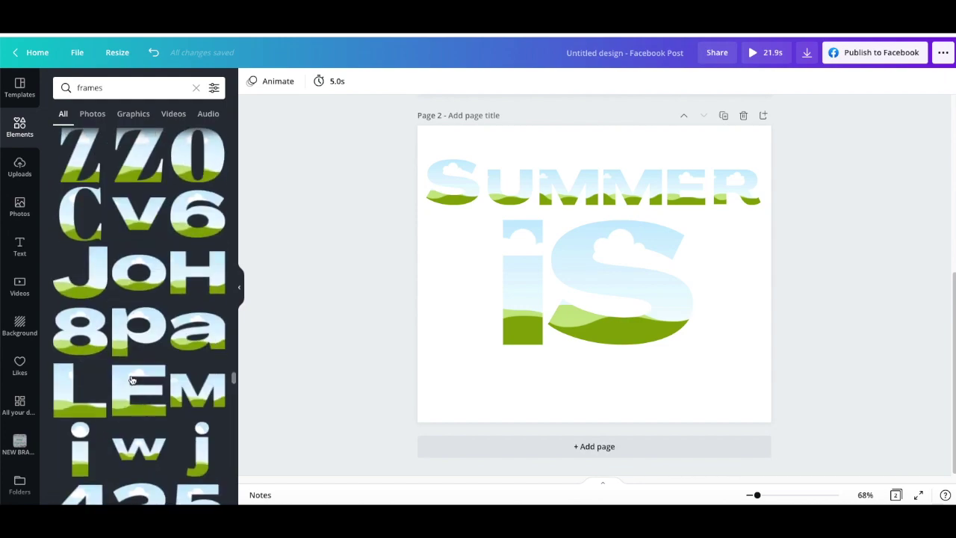
click(193, 272)
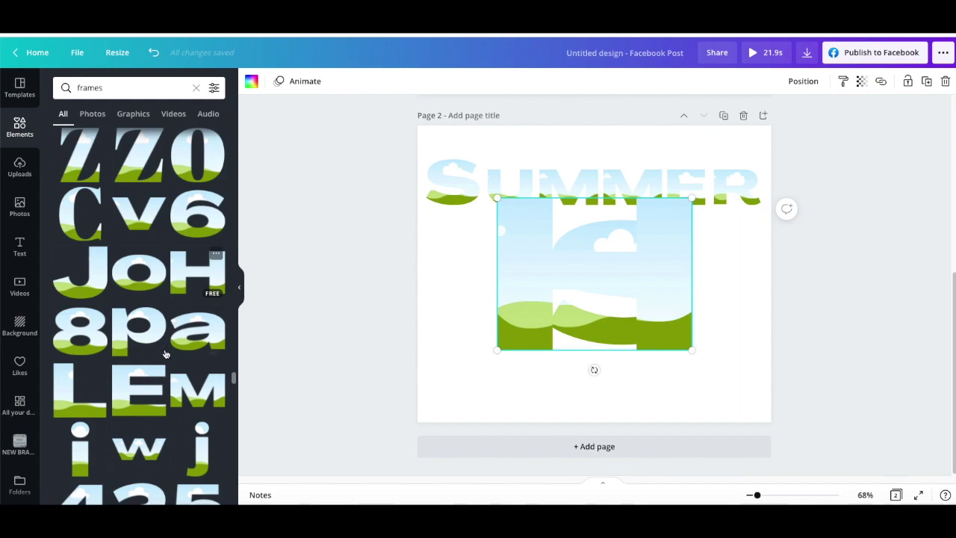
Add matching wide E, R and E letter frames to page 2 for the word HERE.
click(123, 397)
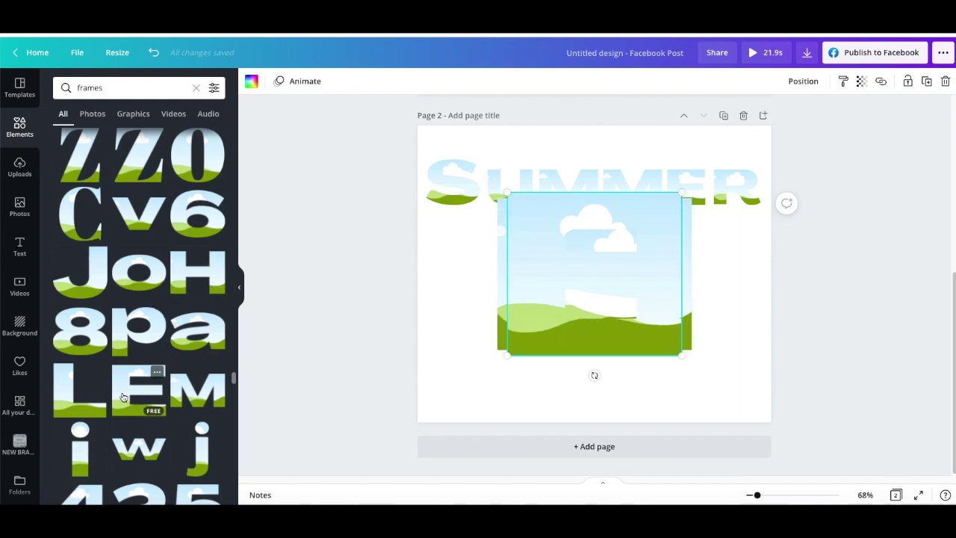
scroll(123, 396, down, 5)
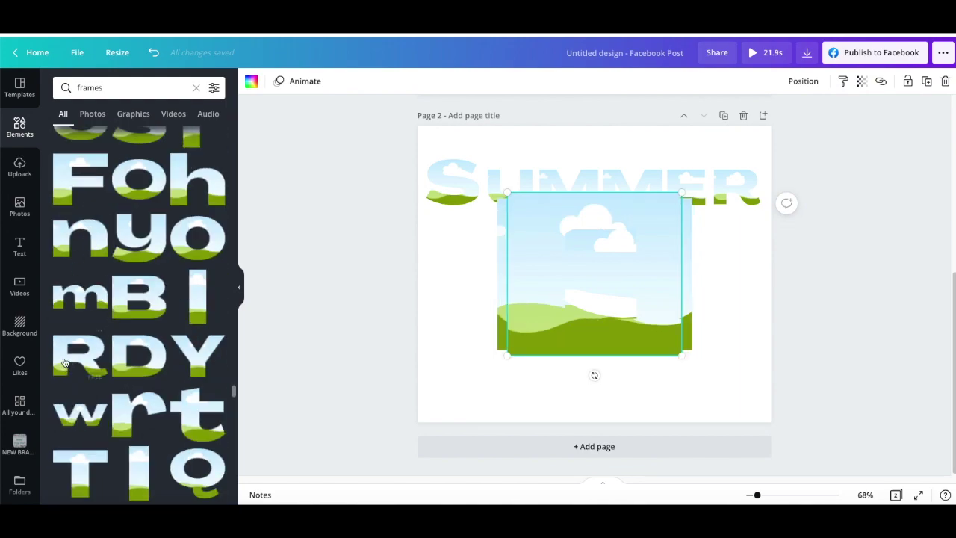
scroll(127, 329, up, 3)
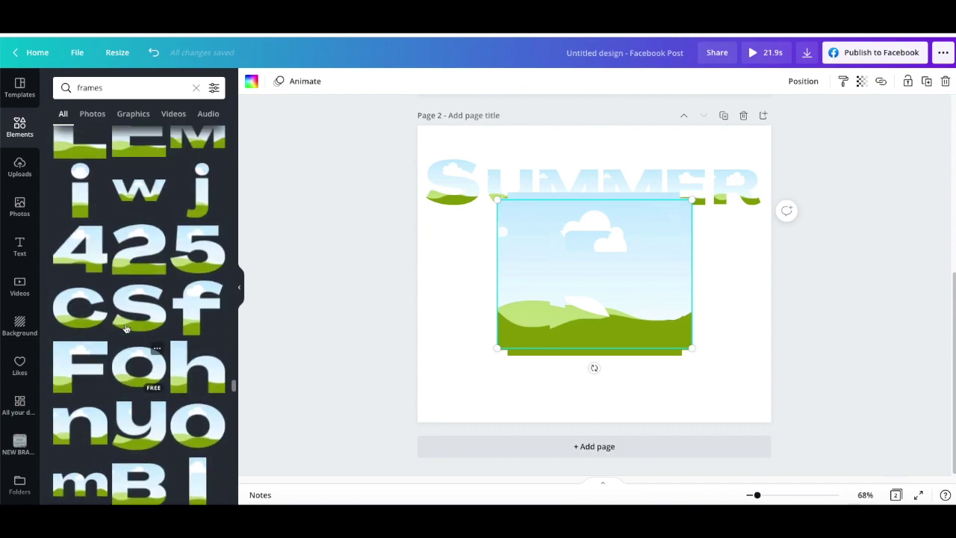
scroll(127, 329, up, 2)
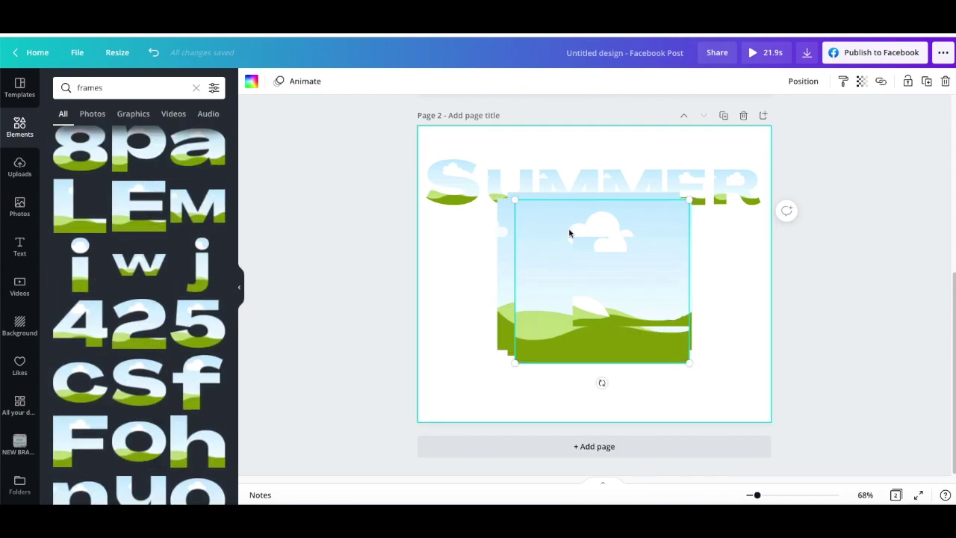
Move all the overlapping letter frames below SUMMER and shrink them together to about 259 by 226.
drag(471, 254, 623, 267)
drag(580, 295, 546, 301)
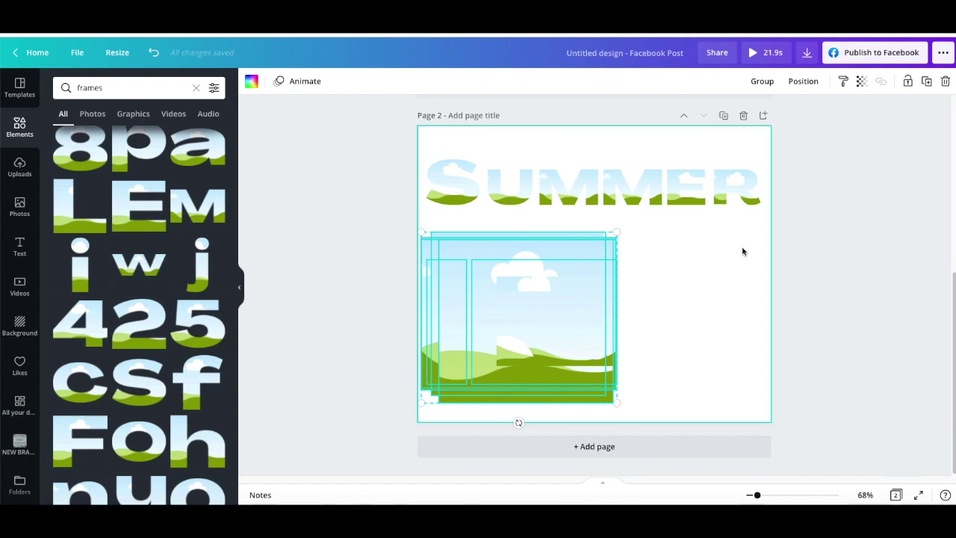
click(354, 278)
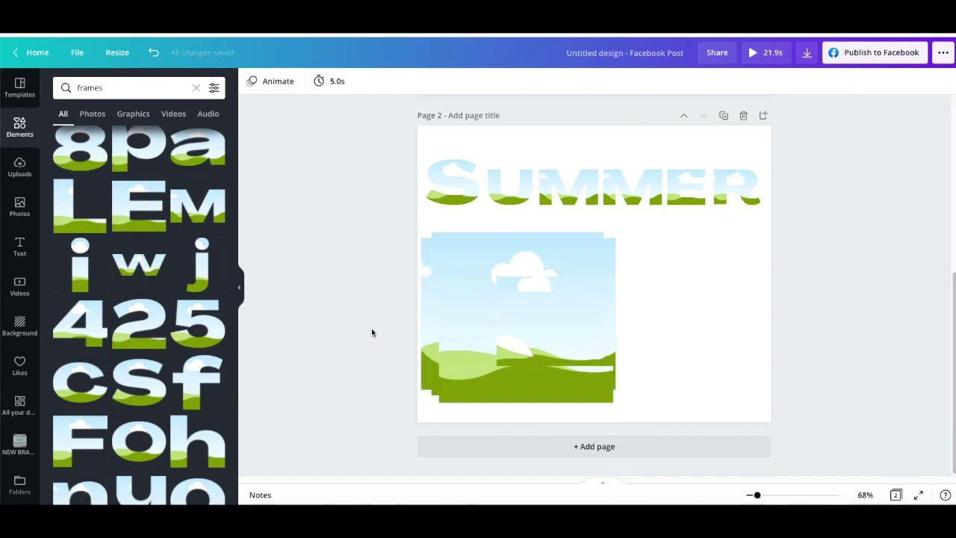
drag(369, 247, 687, 442)
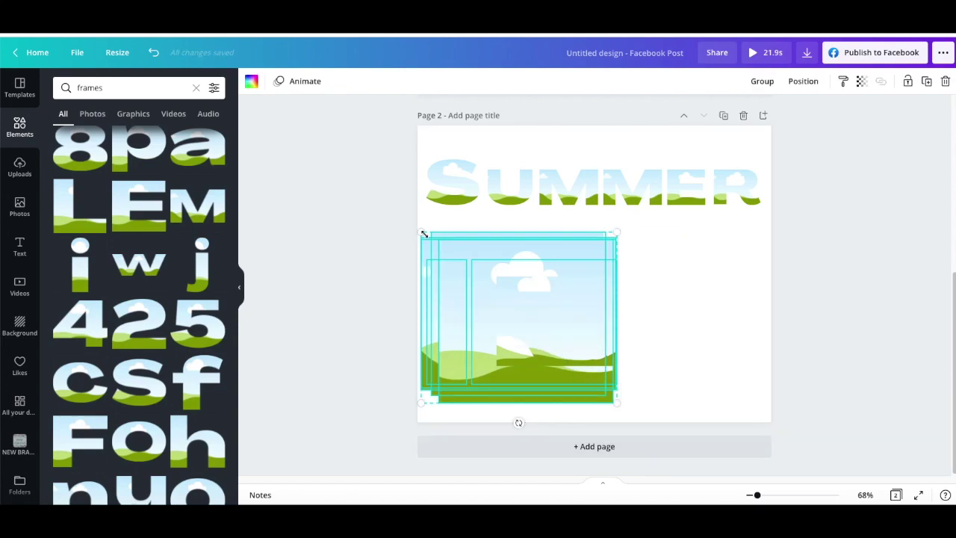
drag(445, 250, 441, 294)
drag(159, 240, 157, 246)
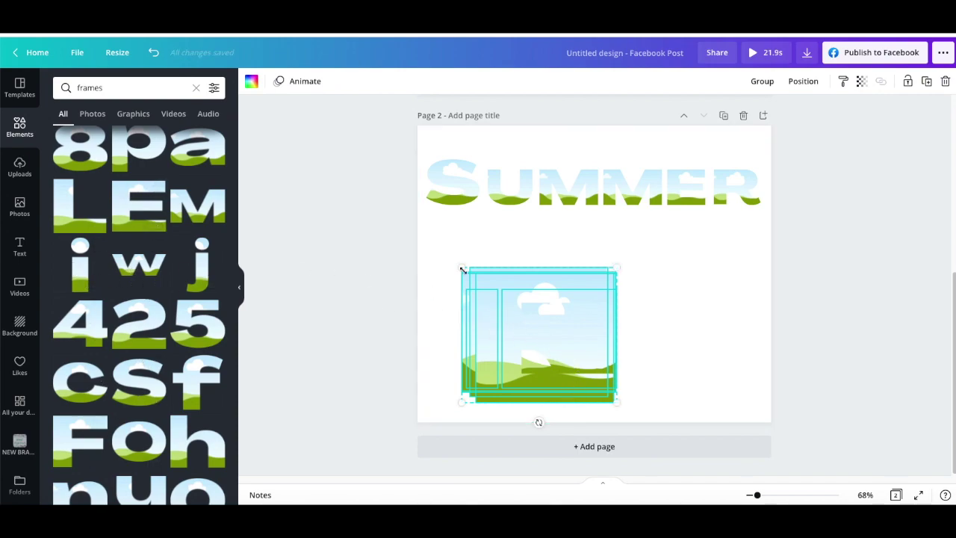
drag(458, 270, 523, 312)
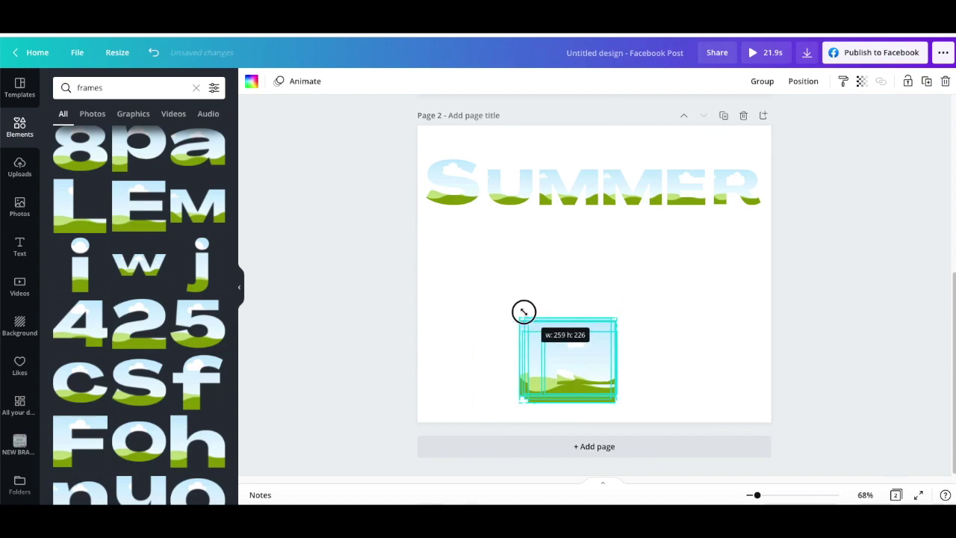
drag(617, 404, 616, 404)
Separate the stacked H, E, R and E frames, spreading them across the lower half of the page.
click(468, 348)
click(581, 372)
drag(672, 348, 724, 365)
drag(582, 358, 669, 363)
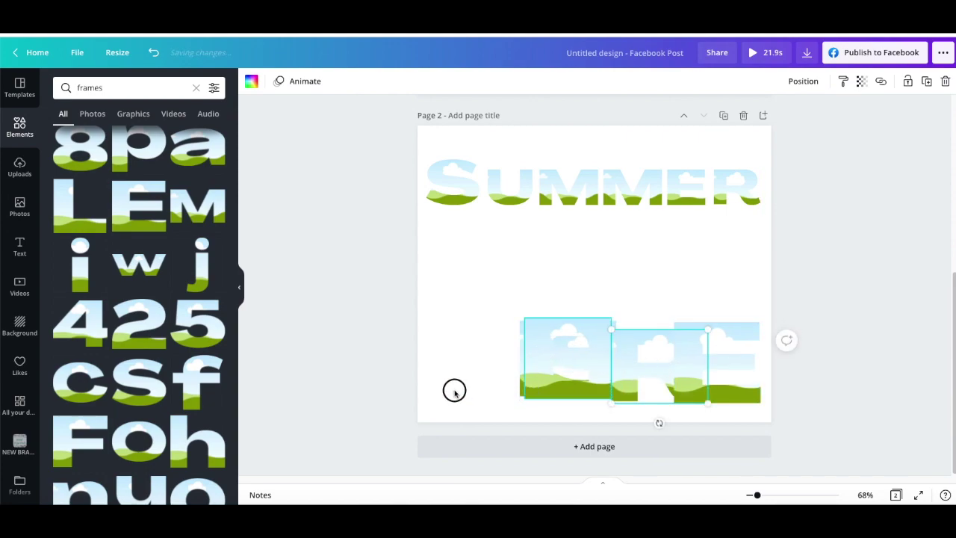
drag(581, 331, 495, 364)
drag(547, 348, 450, 316)
Place the iS frames beneath SUMMER and move the first E and the H into a row with R and E.
click(570, 381)
drag(530, 301, 597, 268)
drag(461, 406, 553, 356)
click(473, 331)
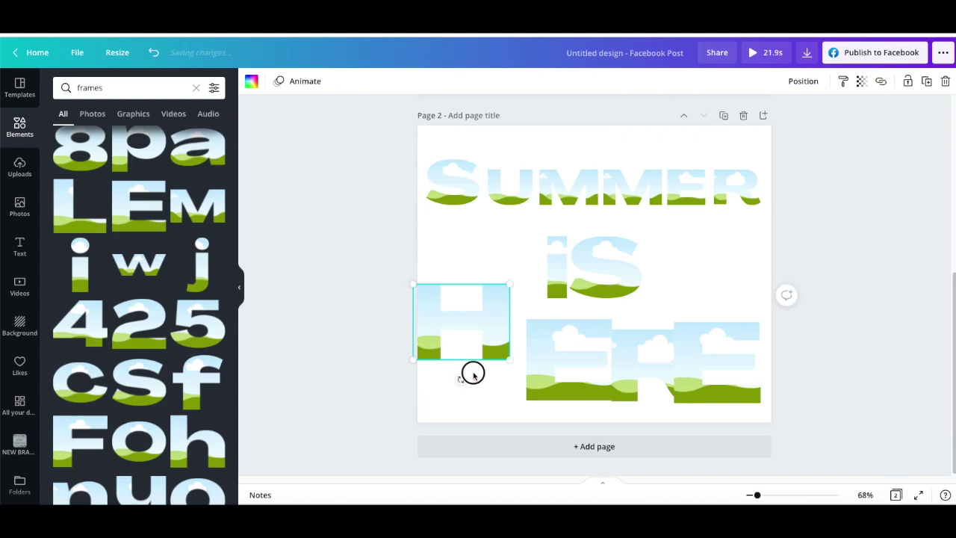
drag(473, 373, 473, 373)
Tidy up the four HERE letter frames so they line up with even spacing.
click(371, 356)
drag(372, 356, 799, 362)
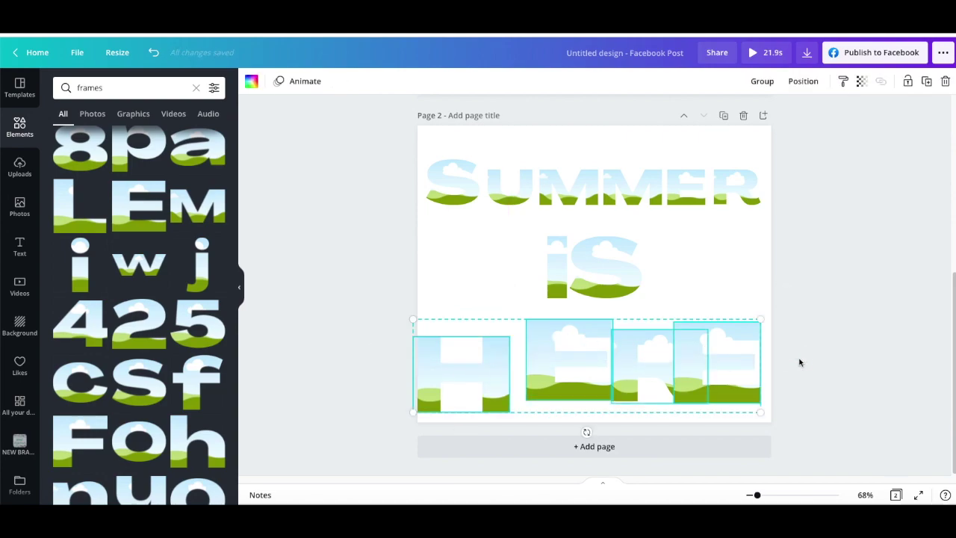
click(802, 82)
click(679, 295)
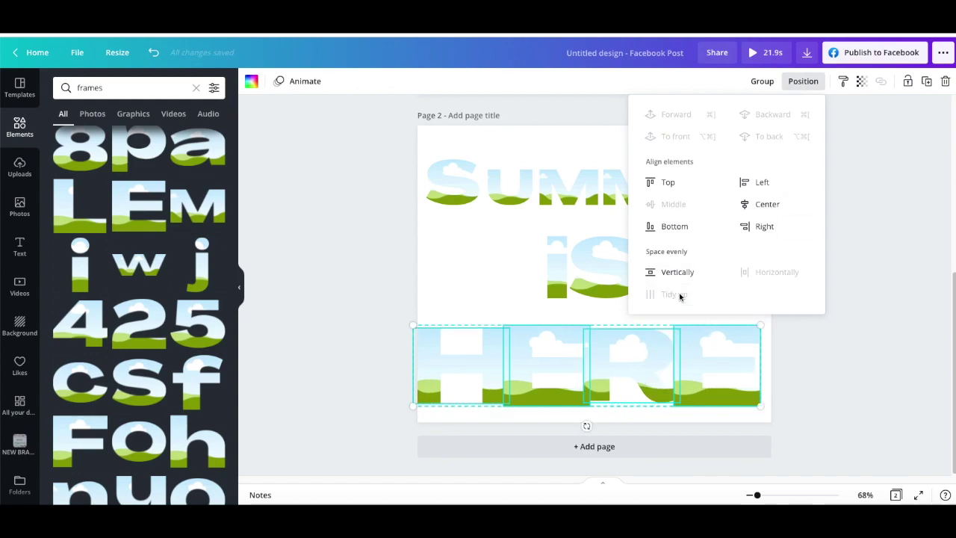
click(359, 396)
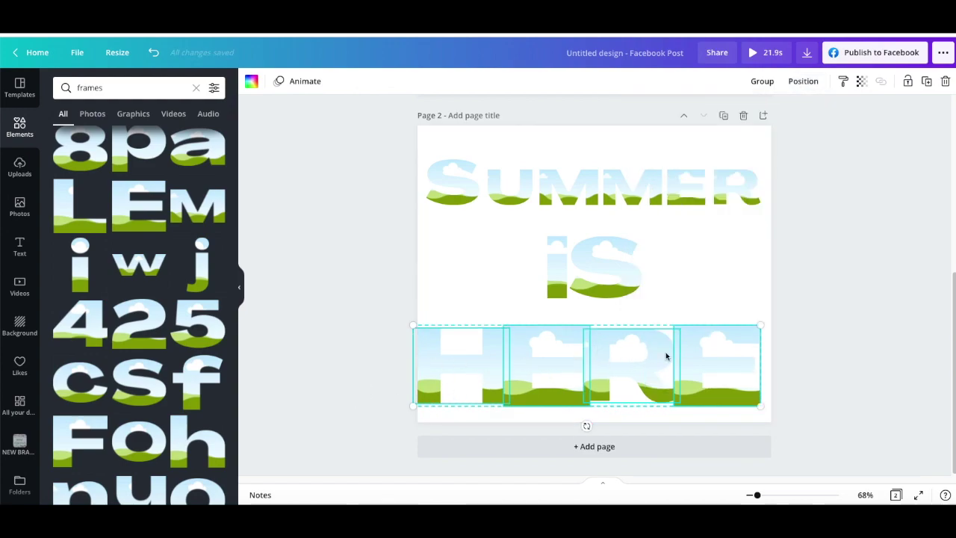
click(364, 364)
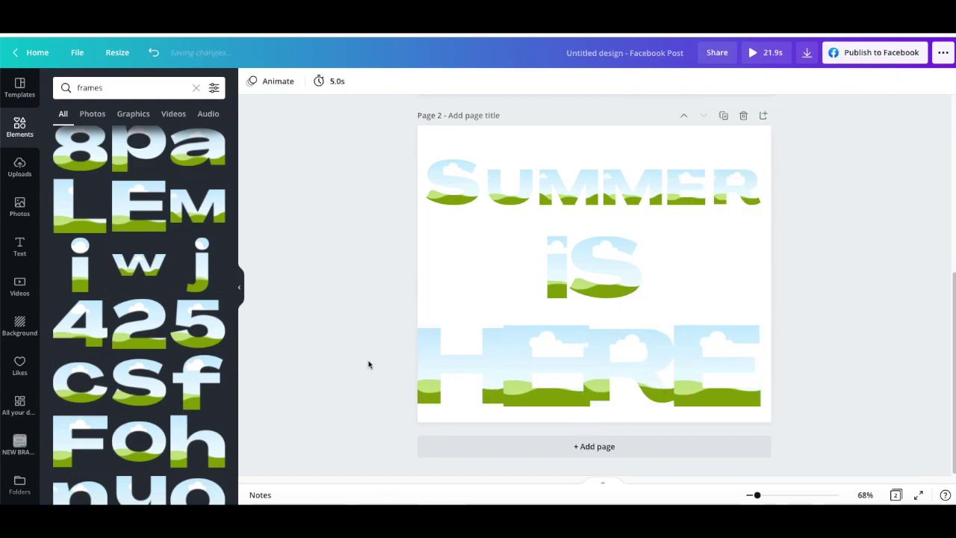
Enlarge the R and the final E and adjust the neighbouring frames so the HERE letters match in height.
click(639, 360)
drag(636, 363, 635, 366)
drag(684, 327, 688, 324)
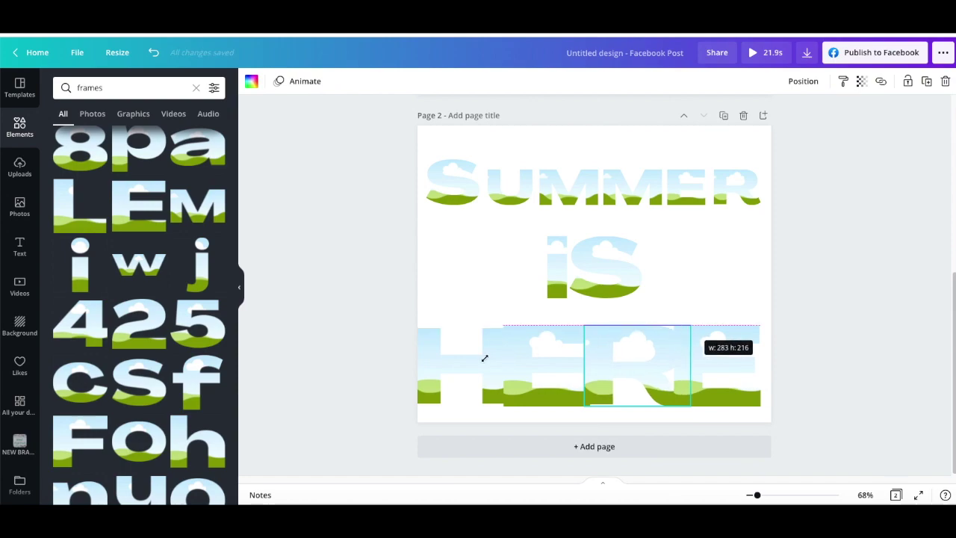
click(473, 367)
drag(566, 361, 557, 357)
click(691, 323)
drag(693, 321, 693, 322)
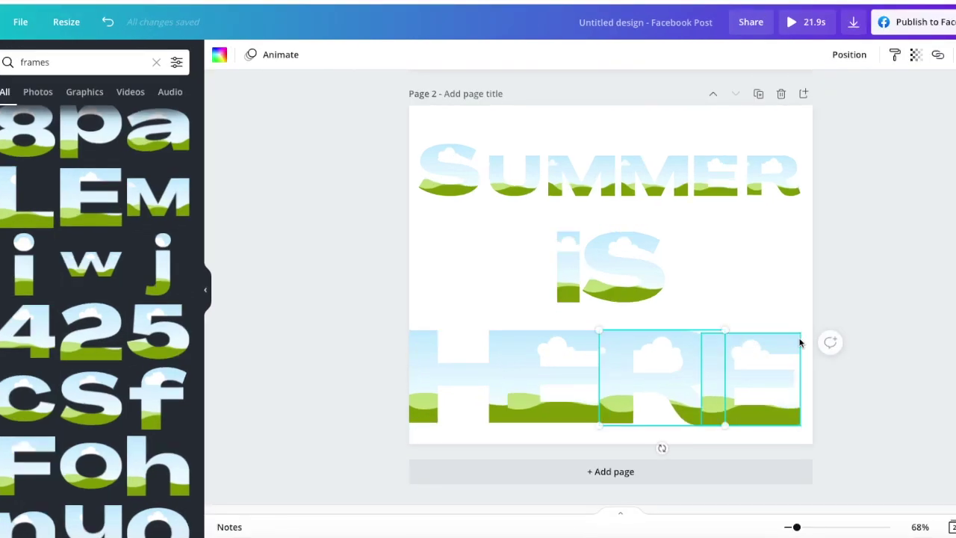
click(800, 340)
drag(802, 334, 804, 330)
Shrink the HERE letters together and shift the first E and the R to leave gaps between the letters.
drag(348, 347, 800, 404)
drag(404, 330, 445, 386)
click(359, 366)
drag(601, 390, 569, 385)
drag(674, 389, 651, 387)
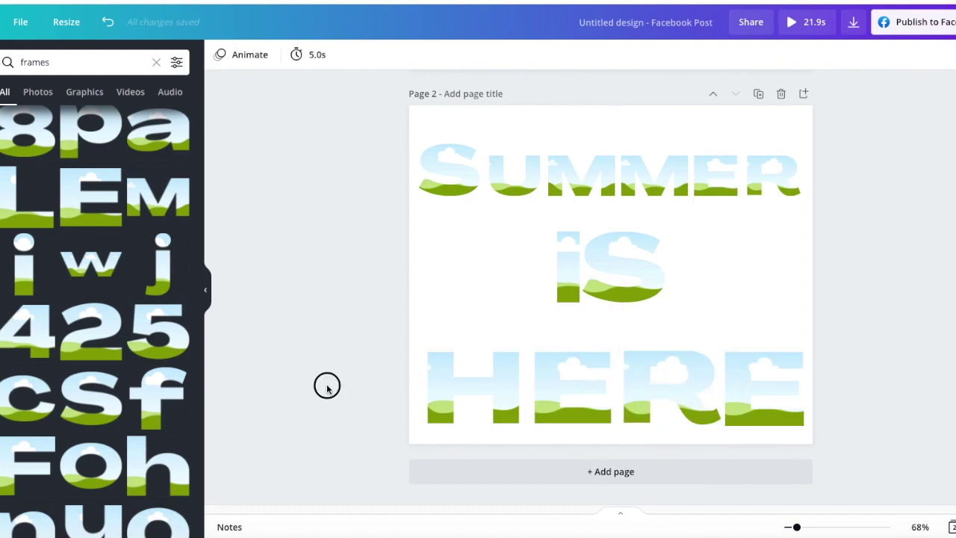
Tidy up the spacing of the HERE letters and centre the word horizontally on the page.
drag(327, 383, 861, 396)
click(848, 54)
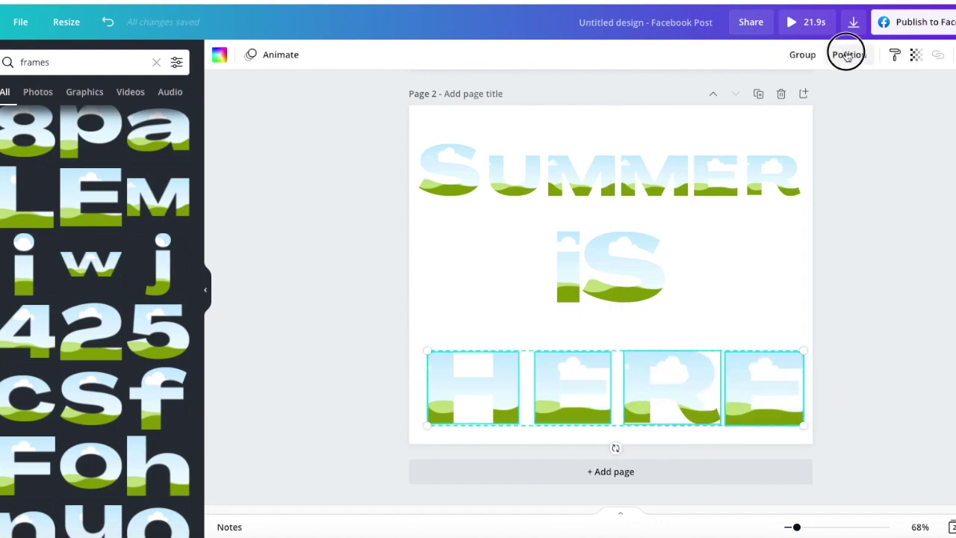
click(688, 297)
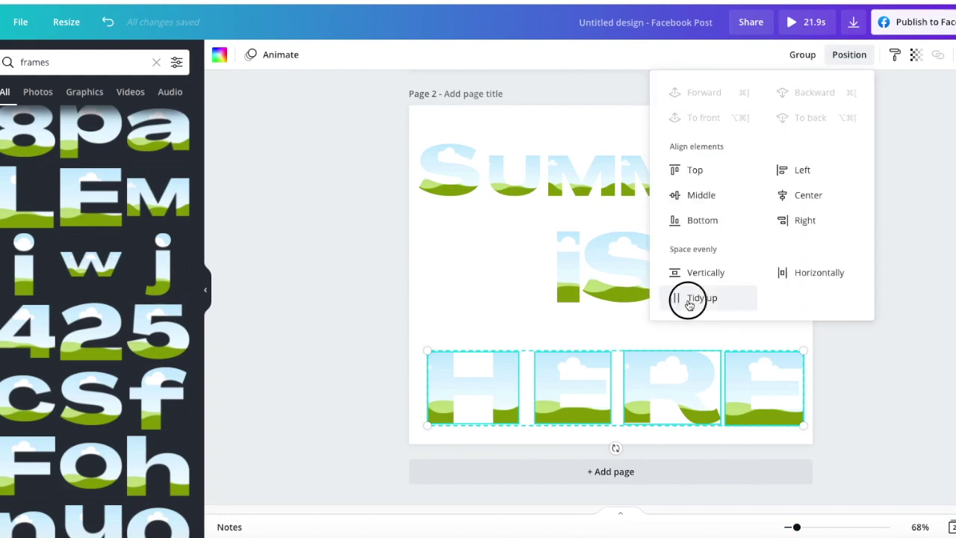
click(307, 419)
click(316, 408)
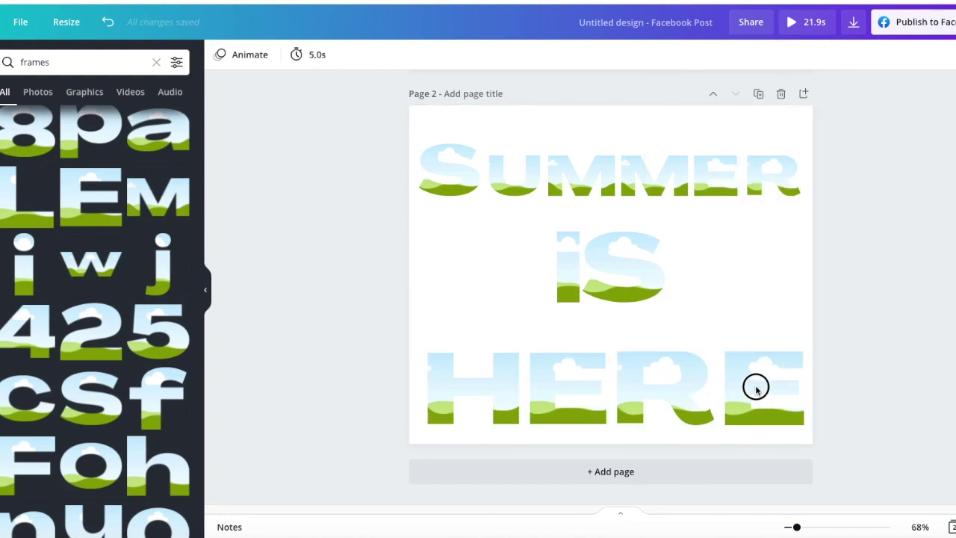
drag(897, 395, 320, 381)
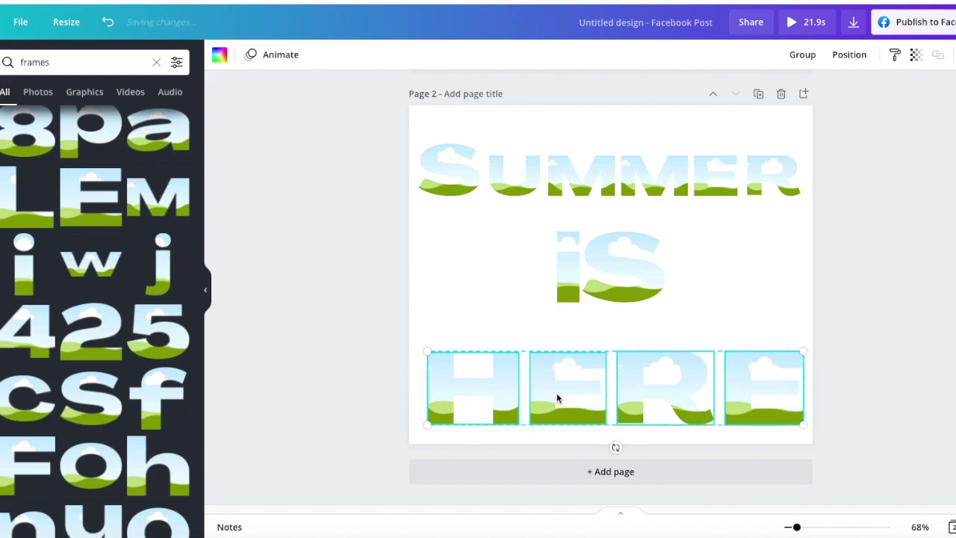
drag(569, 392, 566, 391)
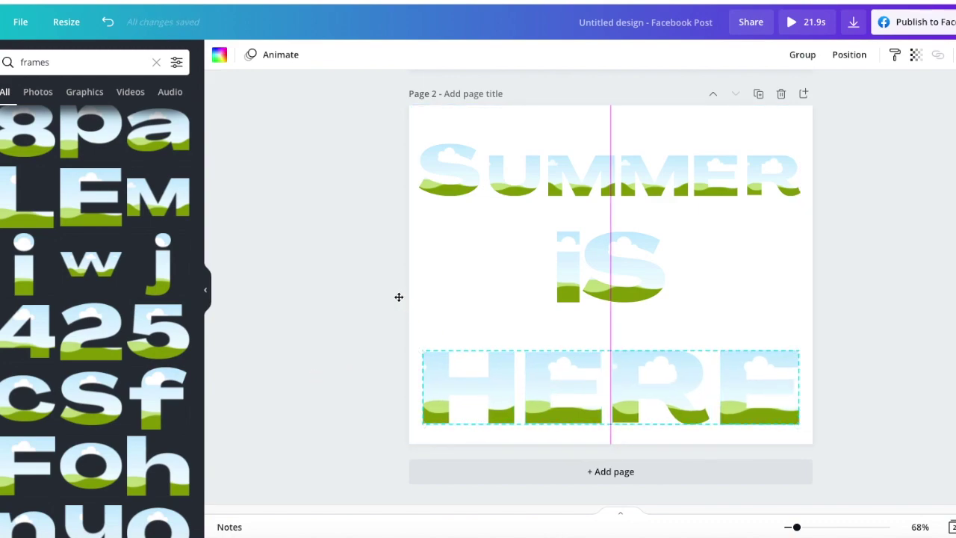
Enlarge the iS letters together and position them centrally between SUMMER and HERE.
click(475, 237)
drag(483, 231, 731, 329)
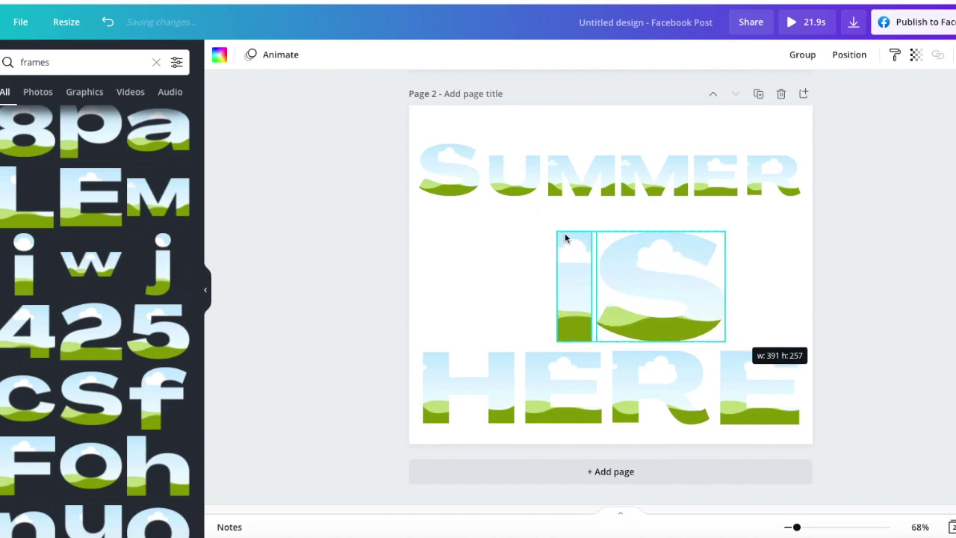
drag(554, 228, 535, 222)
drag(604, 262, 602, 265)
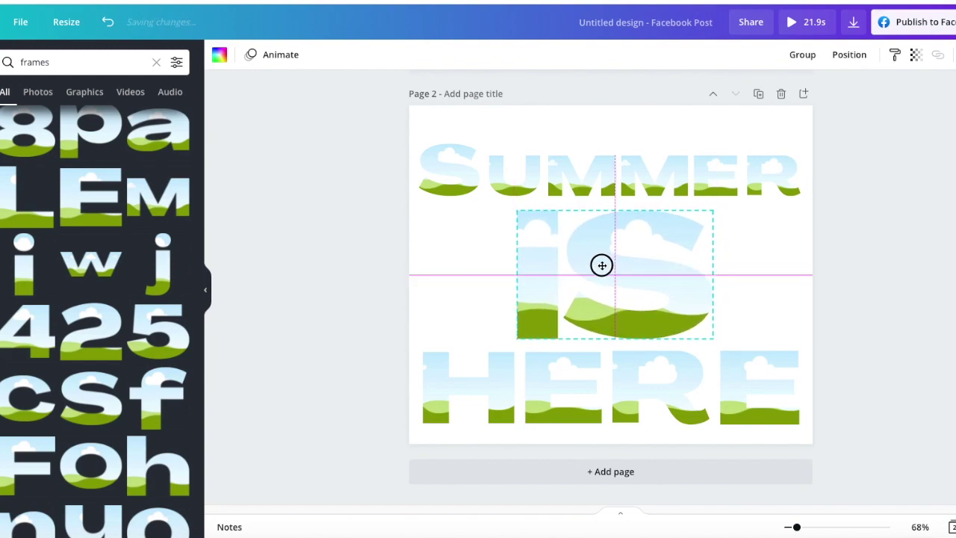
click(398, 314)
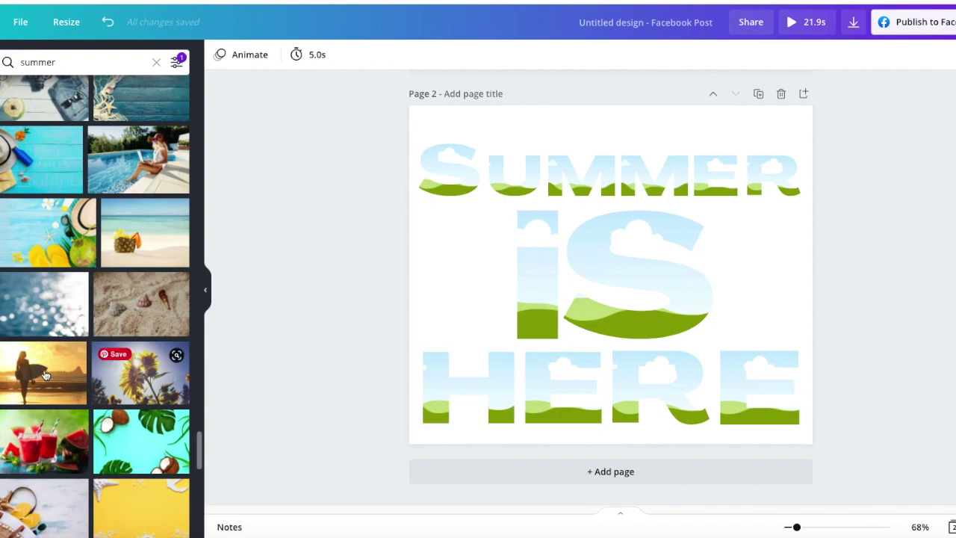
Fill the i frame with the summer photo of a woman in a straw hat lounging by a pool.
scroll(44, 375, down, 5)
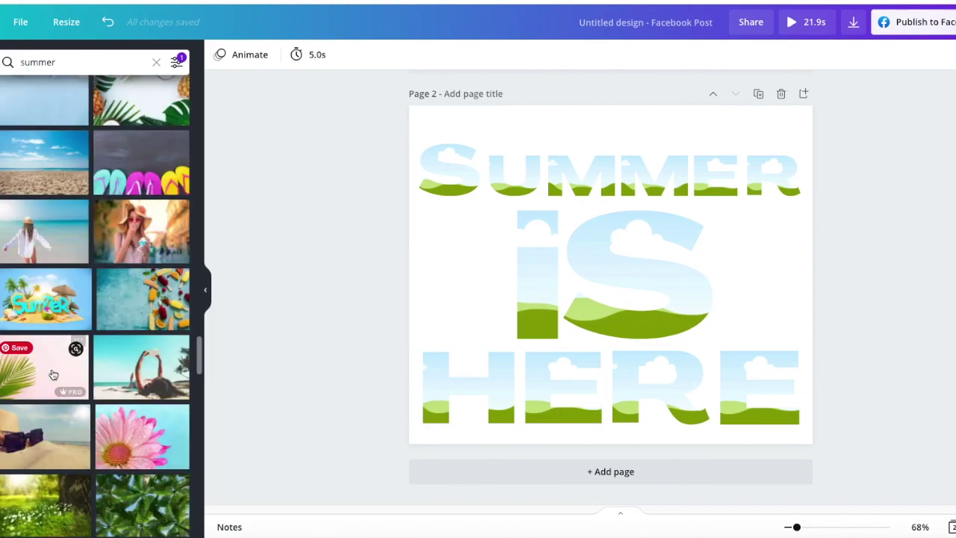
scroll(51, 373, up, 5)
scroll(53, 375, up, 10)
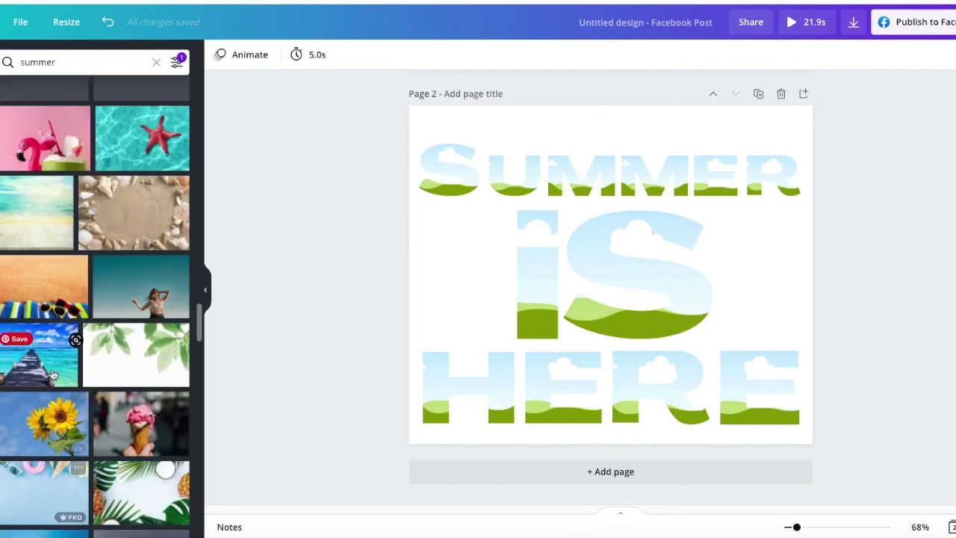
scroll(52, 371, up, 5)
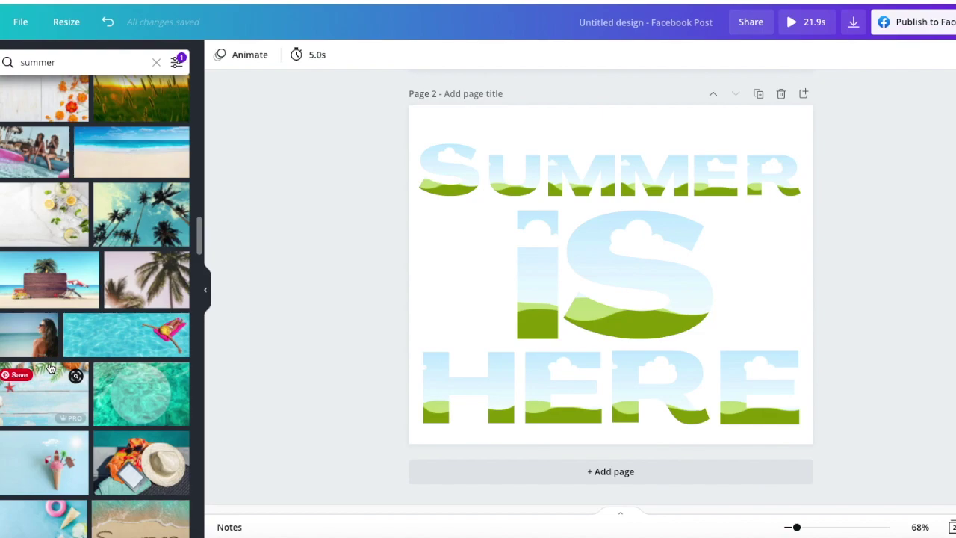
scroll(51, 367, up, 5)
scroll(50, 365, up, 2)
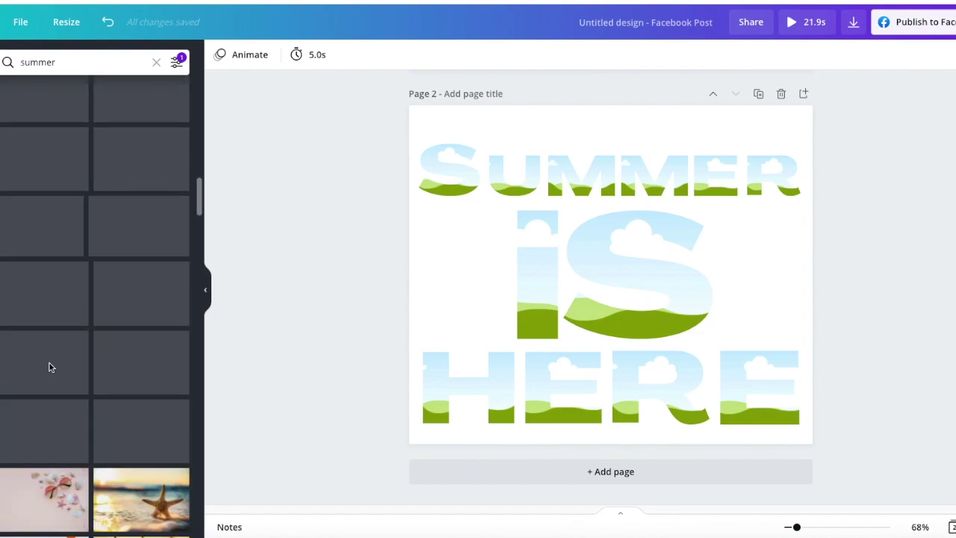
scroll(54, 371, up, 3)
scroll(54, 371, up, 5)
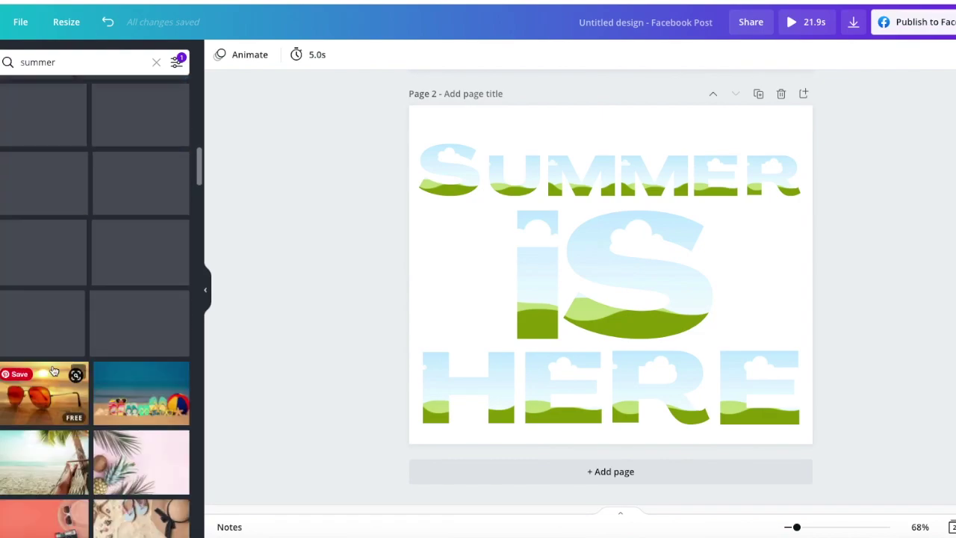
scroll(53, 371, up, 5)
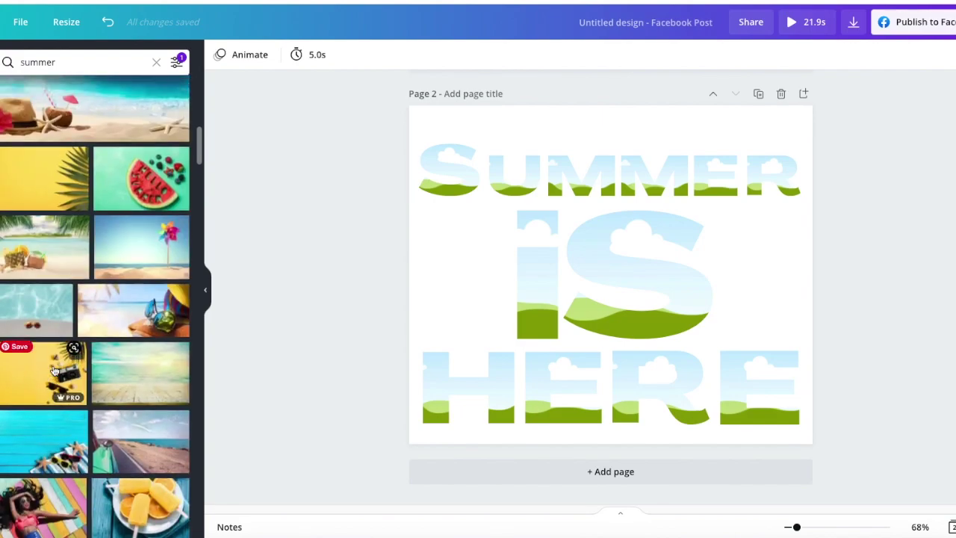
scroll(53, 365, up, 5)
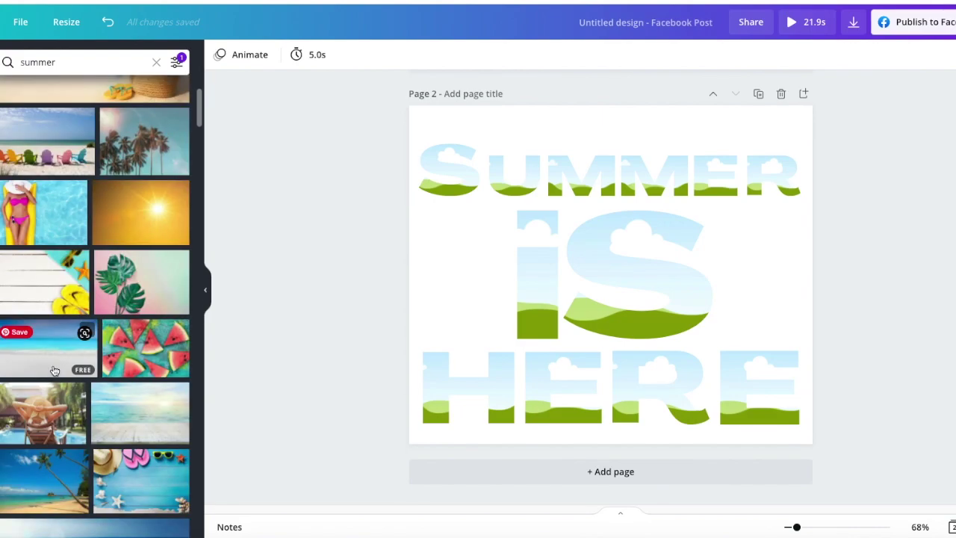
scroll(53, 370, down, 5)
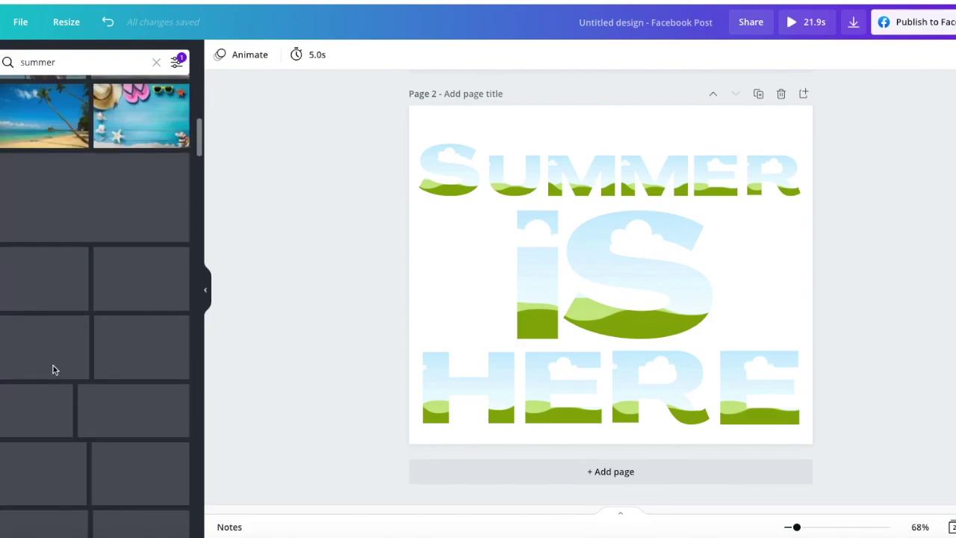
click(44, 105)
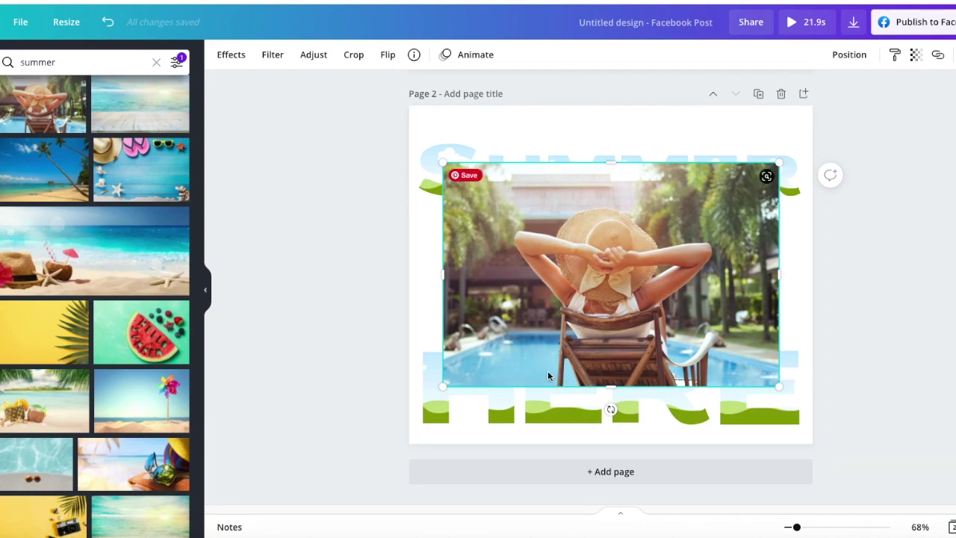
drag(573, 292, 539, 263)
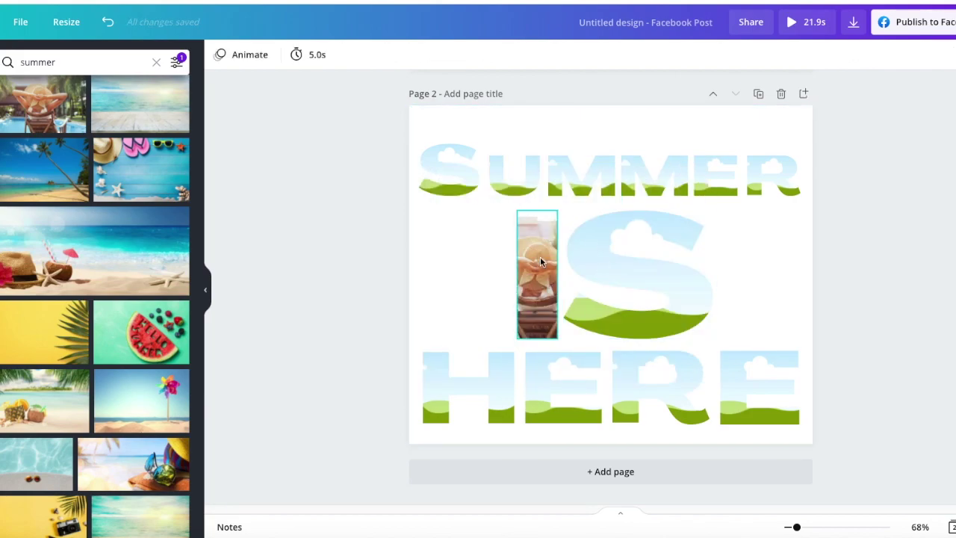
Enlarge the pool photo inside the i frame and shift it so the i shows the hat's edge and one arm.
double_click(540, 257)
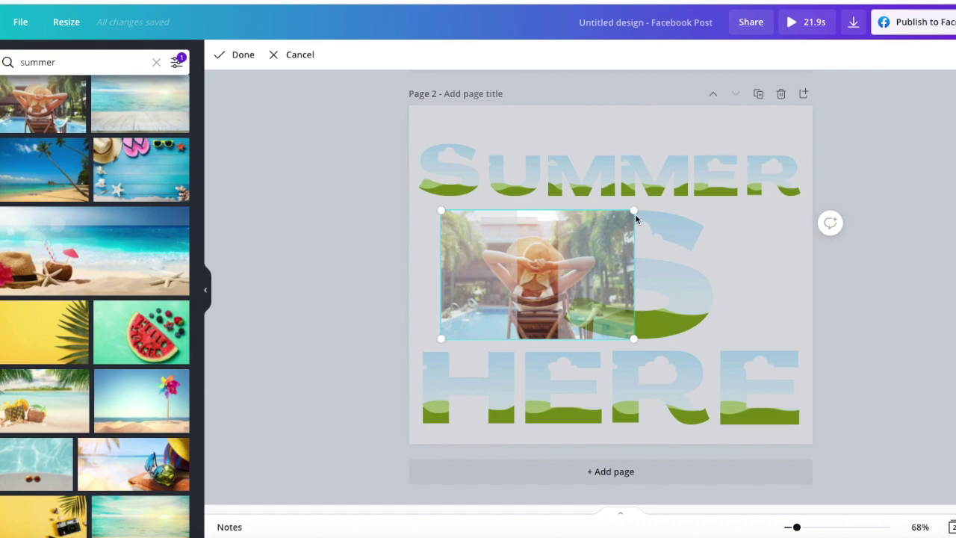
drag(631, 213, 800, 128)
drag(439, 338, 331, 521)
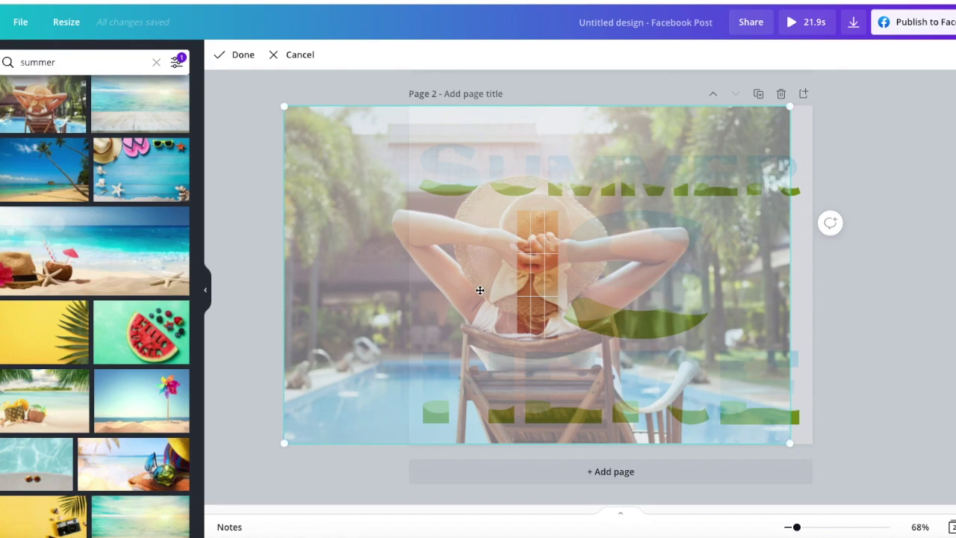
drag(469, 265, 534, 264)
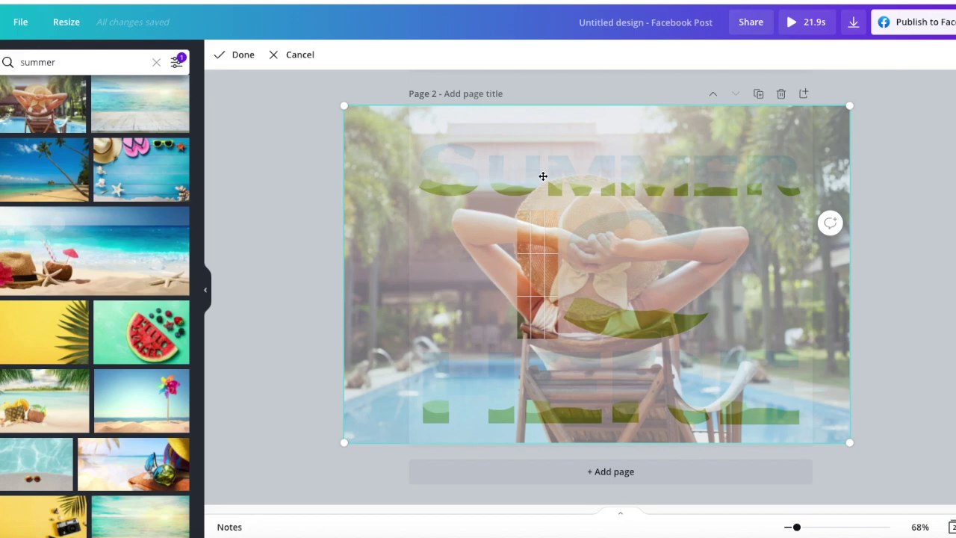
click(234, 55)
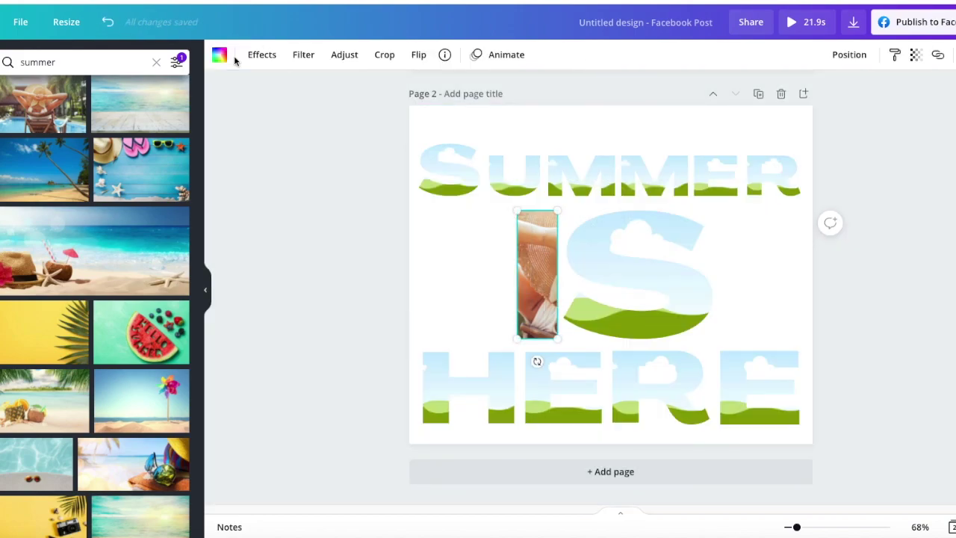
click(302, 341)
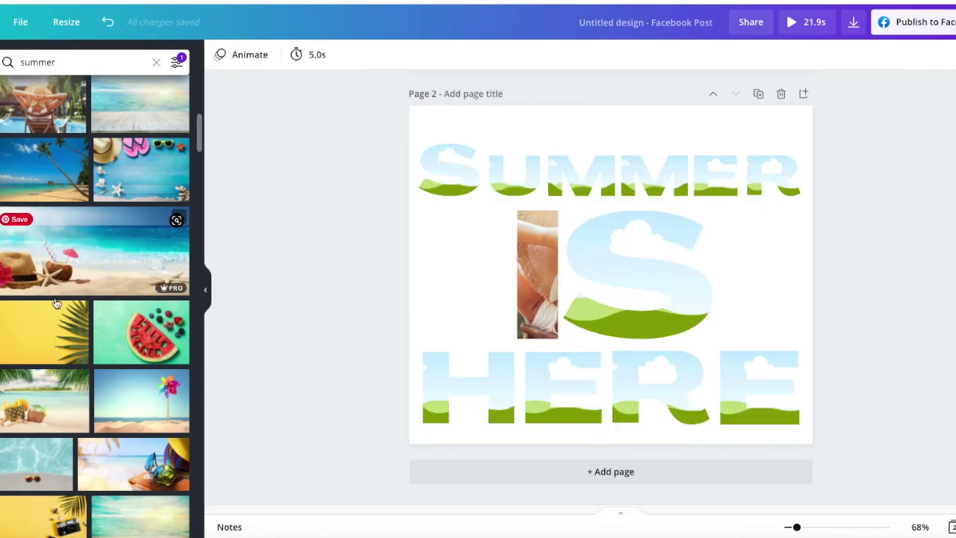
Fill the S frame with the same pool photo, enlarged and aligned so it continues the image in the i.
click(33, 109)
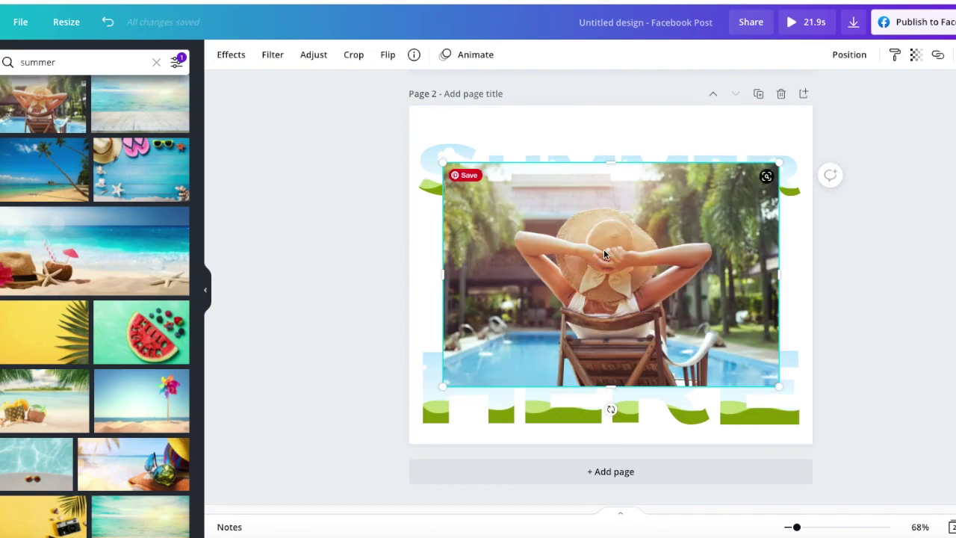
drag(613, 253, 621, 255)
double_click(621, 269)
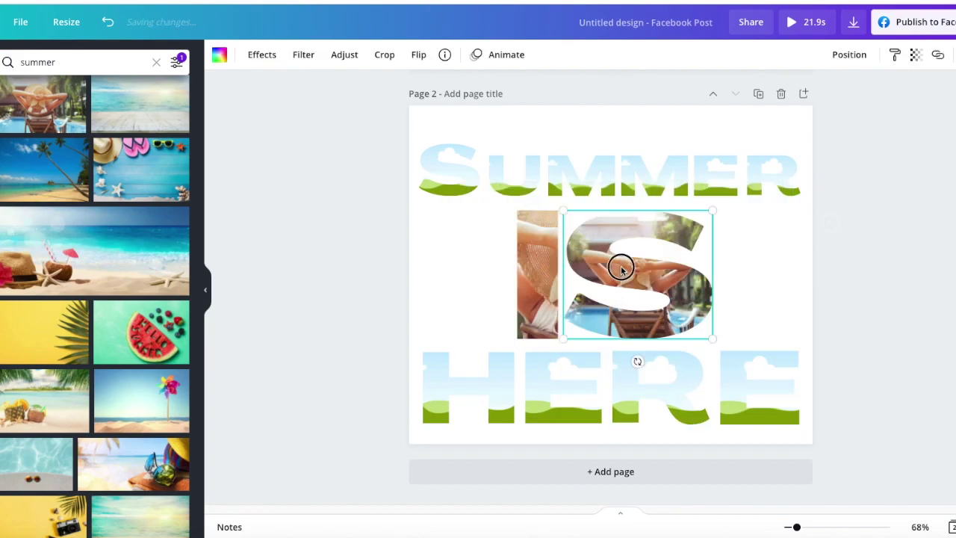
drag(538, 209, 371, 131)
drag(732, 341, 883, 461)
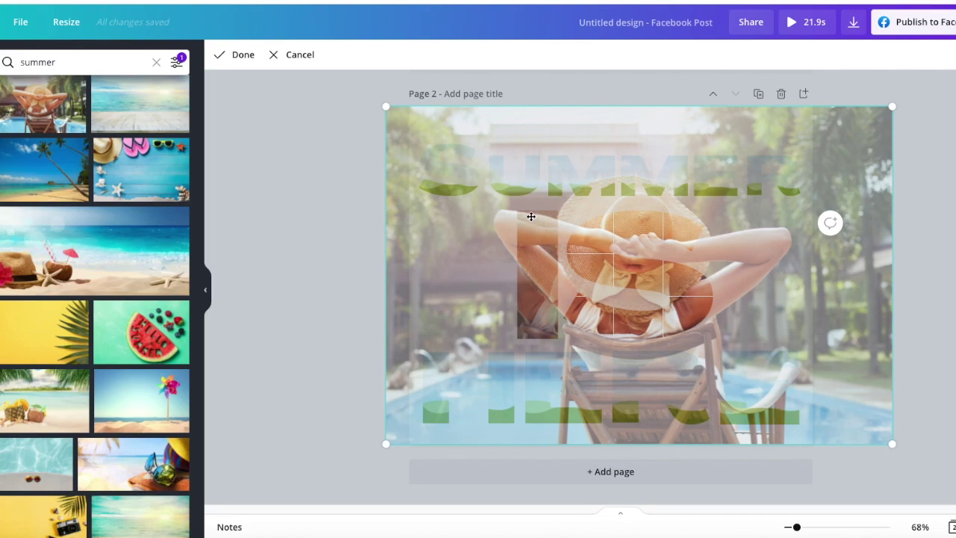
drag(619, 235, 574, 234)
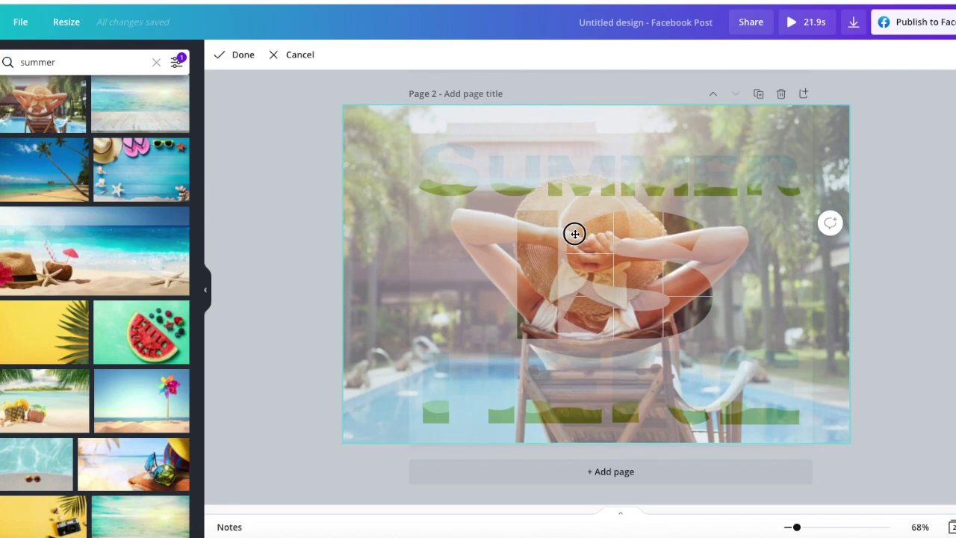
drag(575, 234, 576, 235)
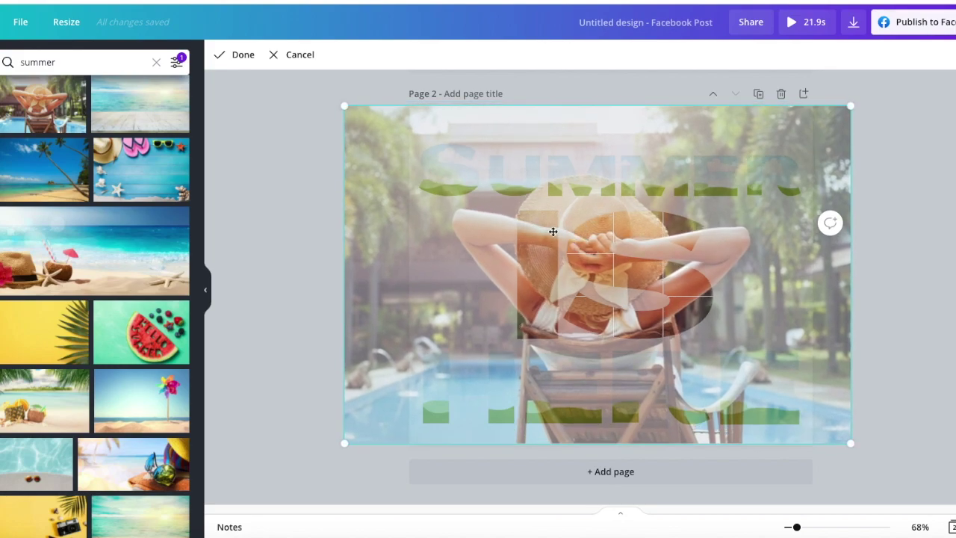
click(303, 276)
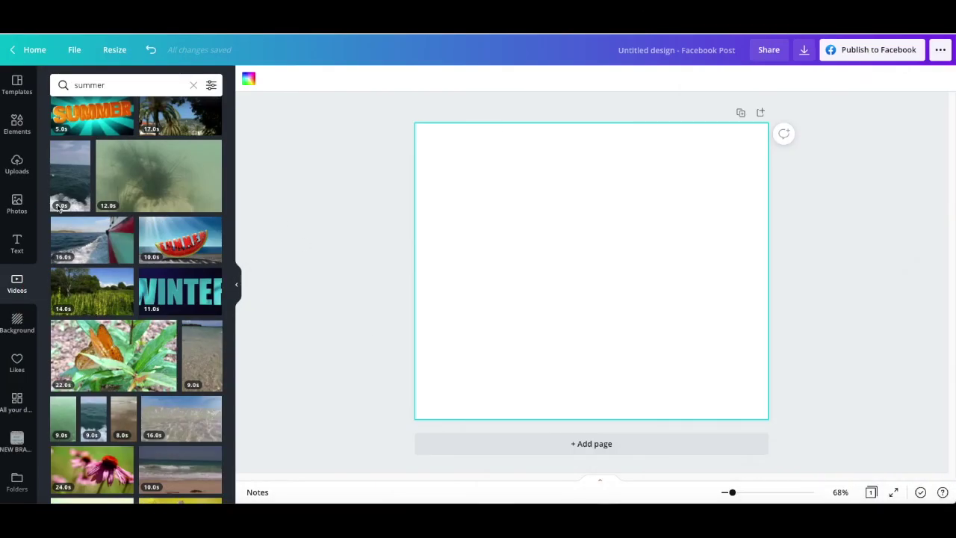
Search the elements for "frames" and find the bold letter-shaped frames for the blank Facebook post.
click(19, 125)
click(58, 87)
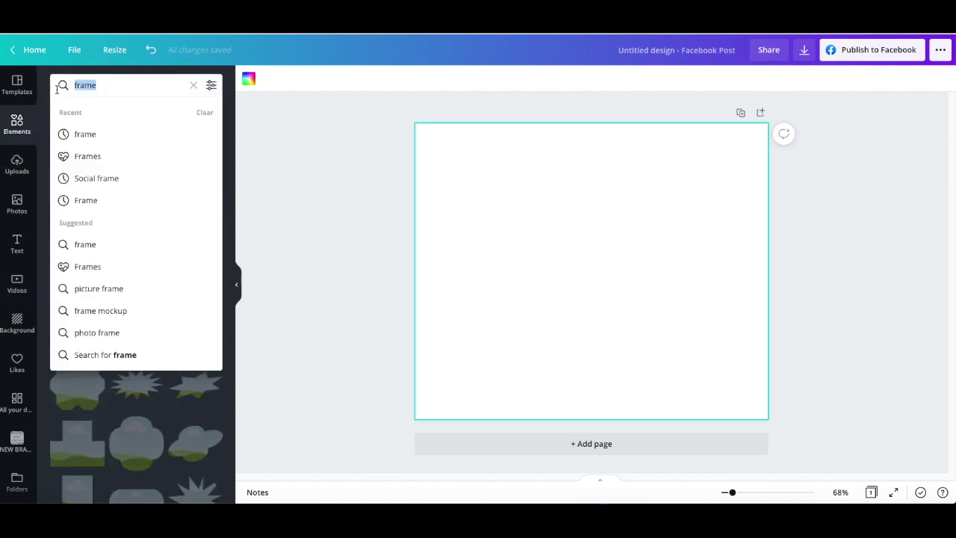
text(frames)
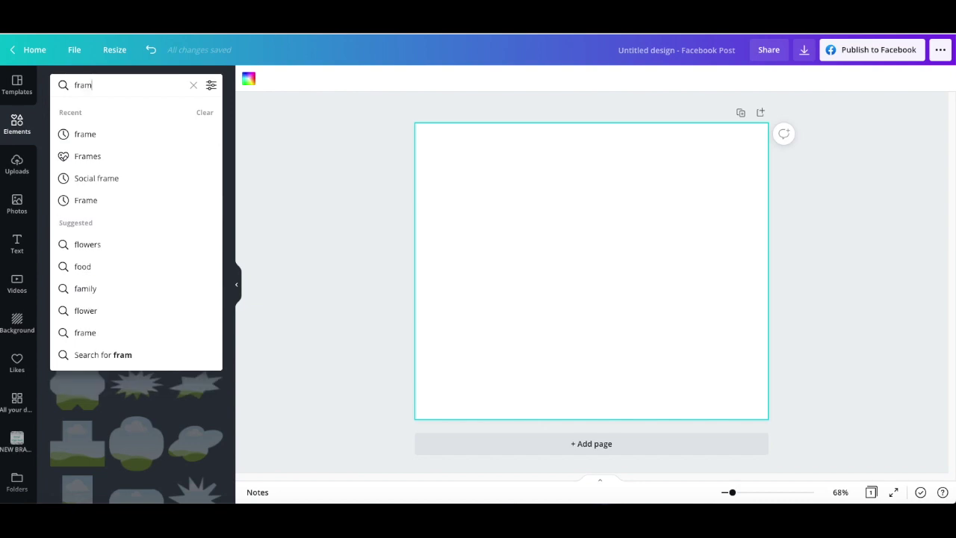
click(119, 287)
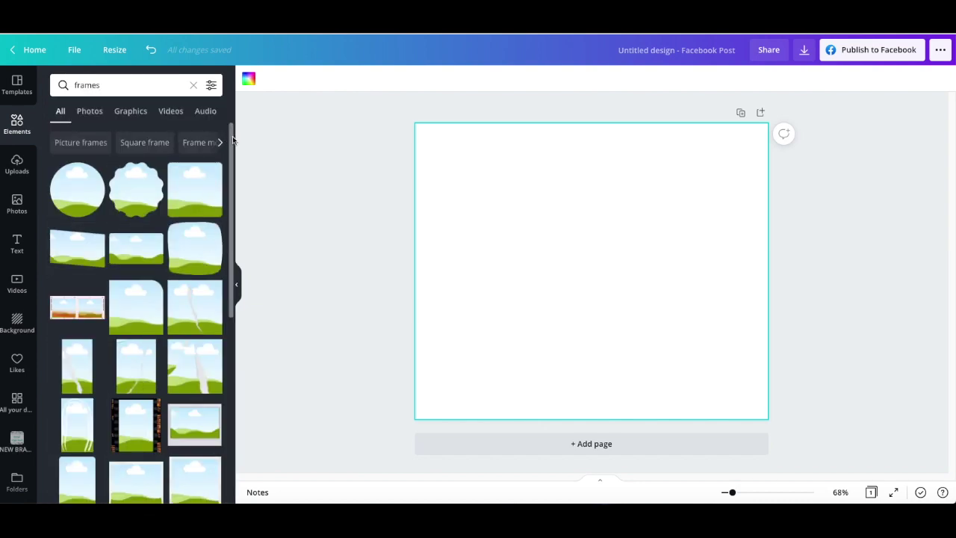
drag(231, 137, 216, 488)
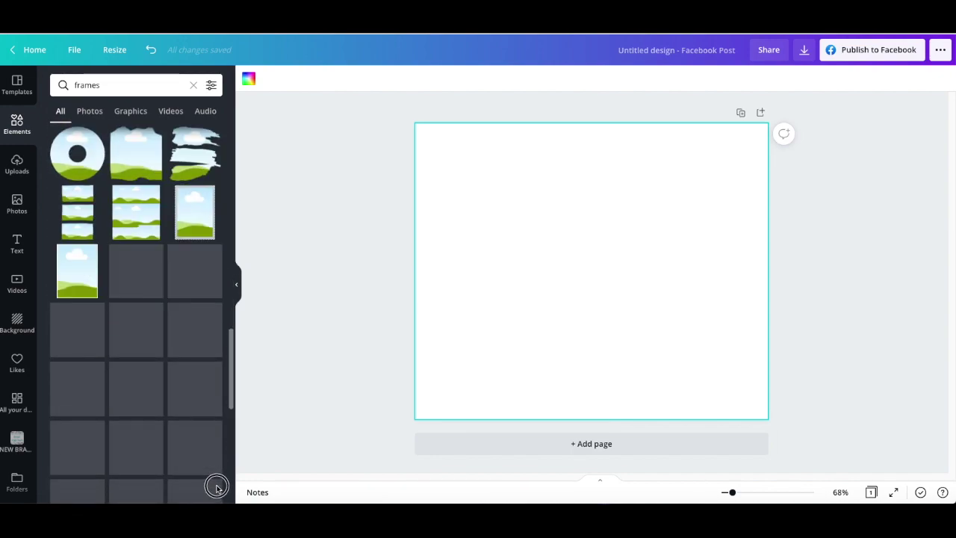
scroll(173, 414, down, 7)
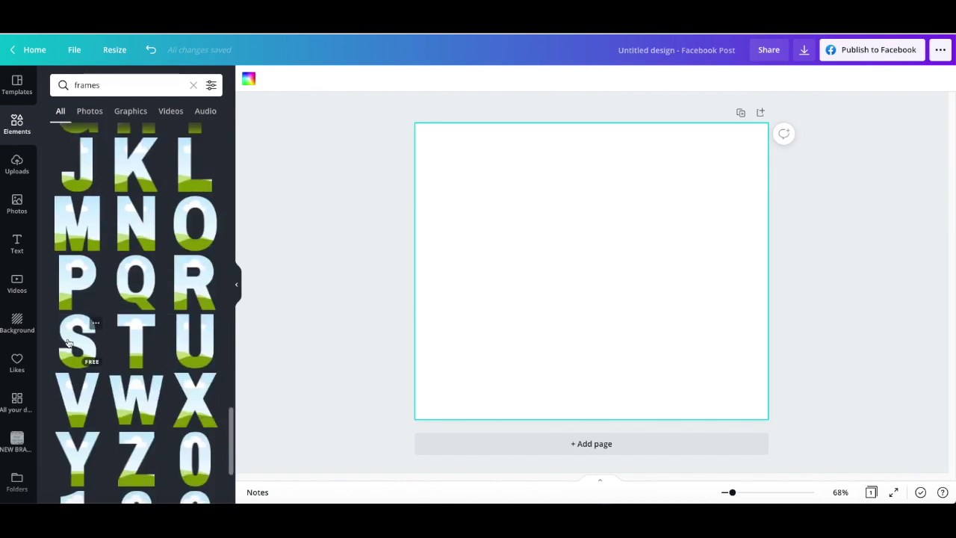
Add the letter frames S, U, M, M, E and R to the blank page.
click(67, 342)
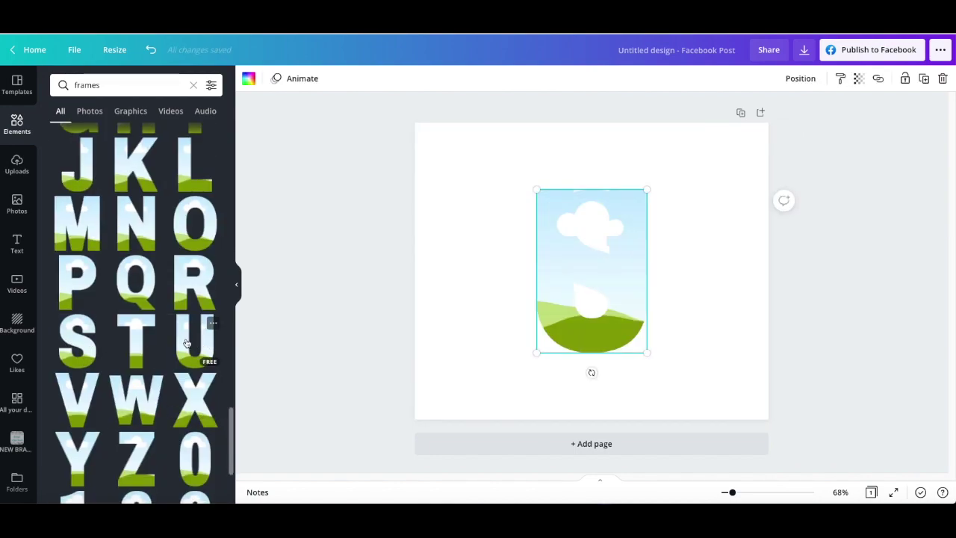
click(68, 220)
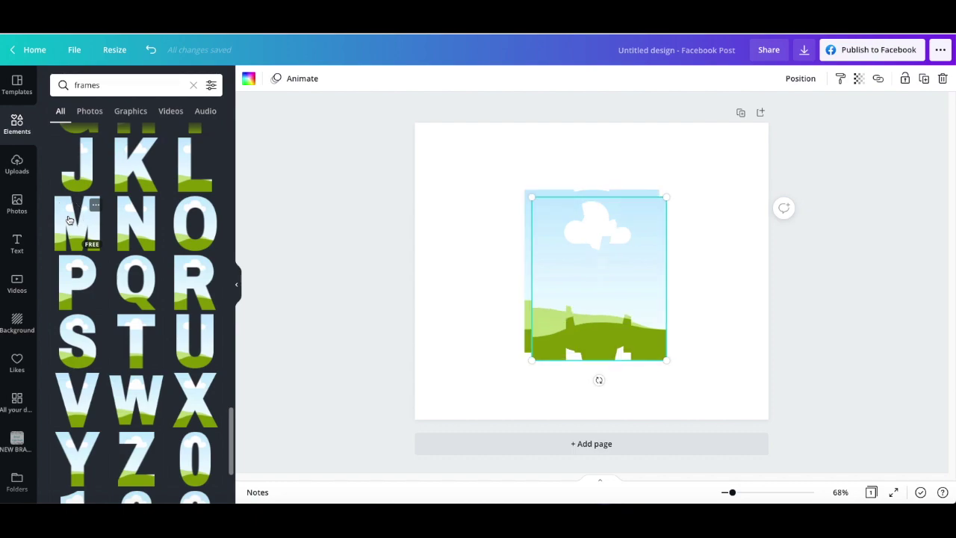
scroll(154, 388, down, 6)
scroll(143, 409, up, 2)
scroll(143, 409, up, 8)
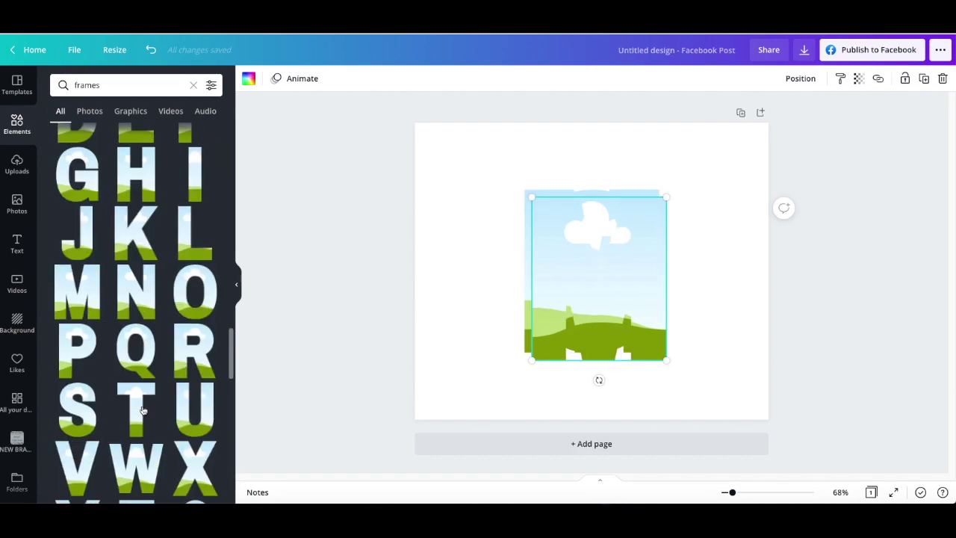
click(136, 204)
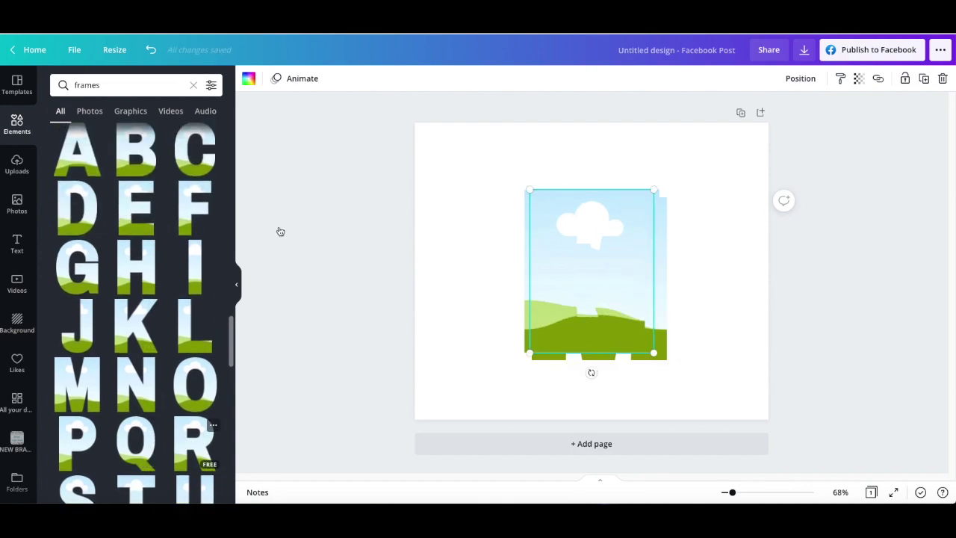
Shrink the letter frames together and arrange them in a row spelling SUMMER across the middle of the page.
click(355, 145)
drag(354, 145, 732, 418)
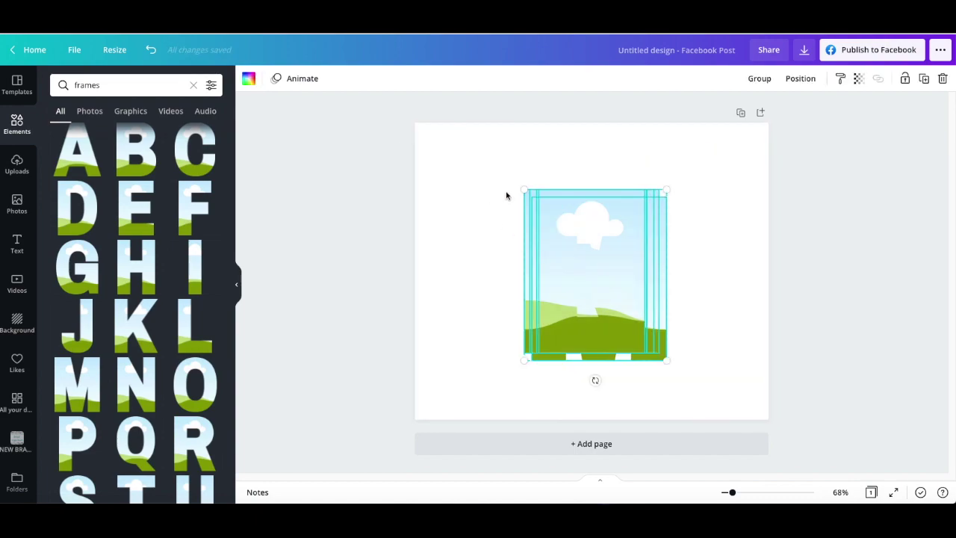
drag(537, 204, 725, 322)
click(634, 378)
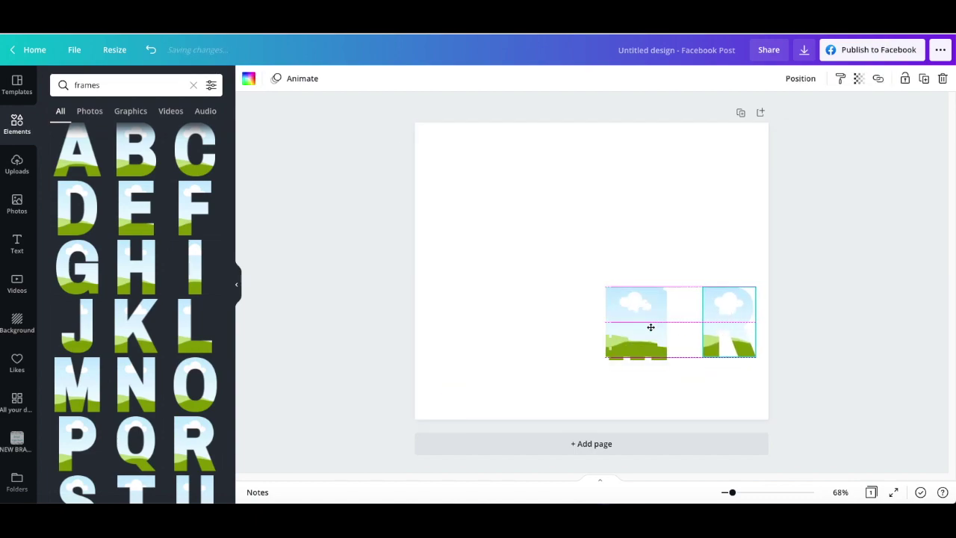
drag(635, 323, 591, 241)
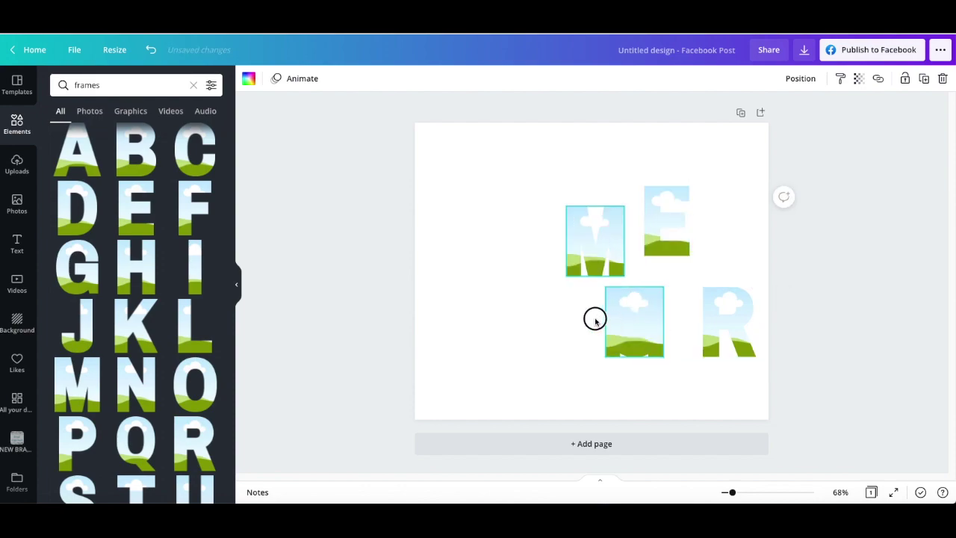
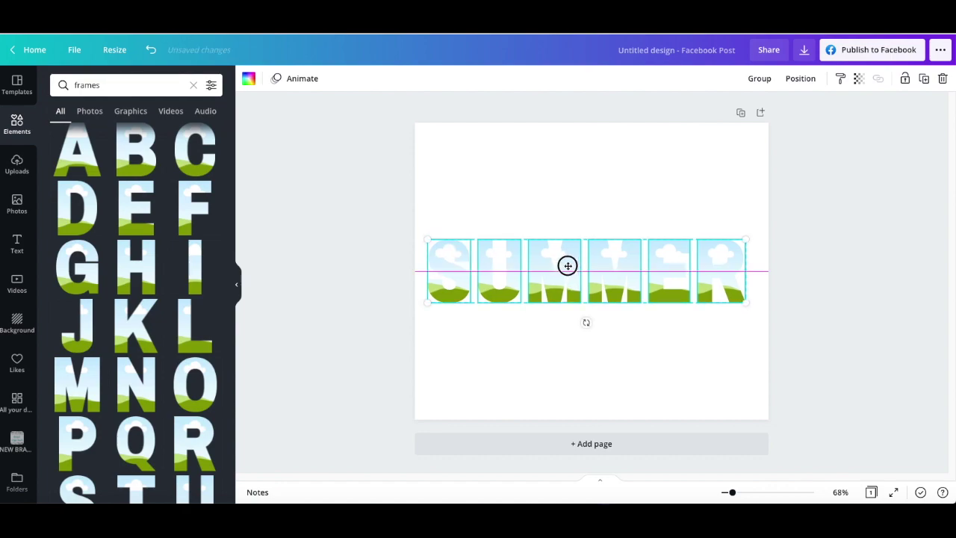
click(396, 297)
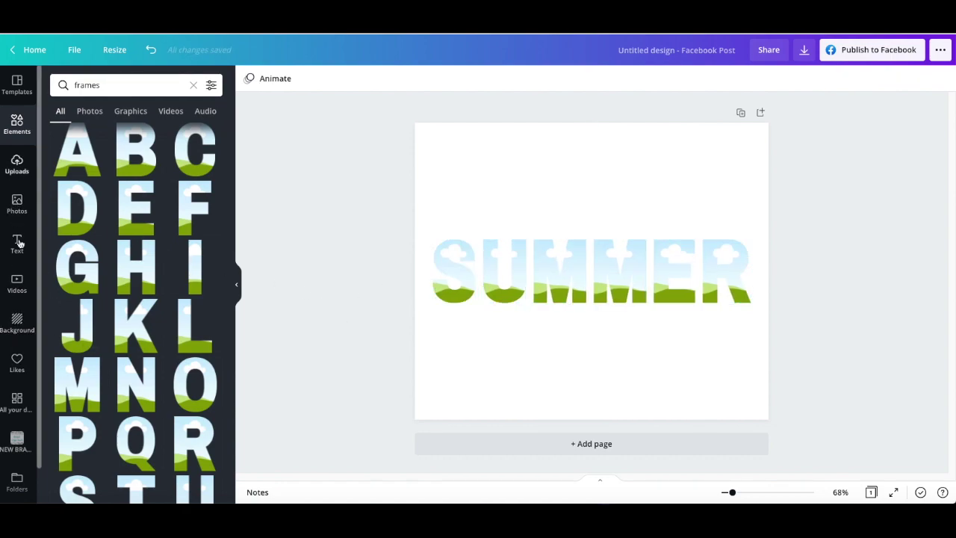
Search the videos for "summer" and find the 6-second beach clip with the framed chalkboard and starfish.
click(16, 282)
click(117, 84)
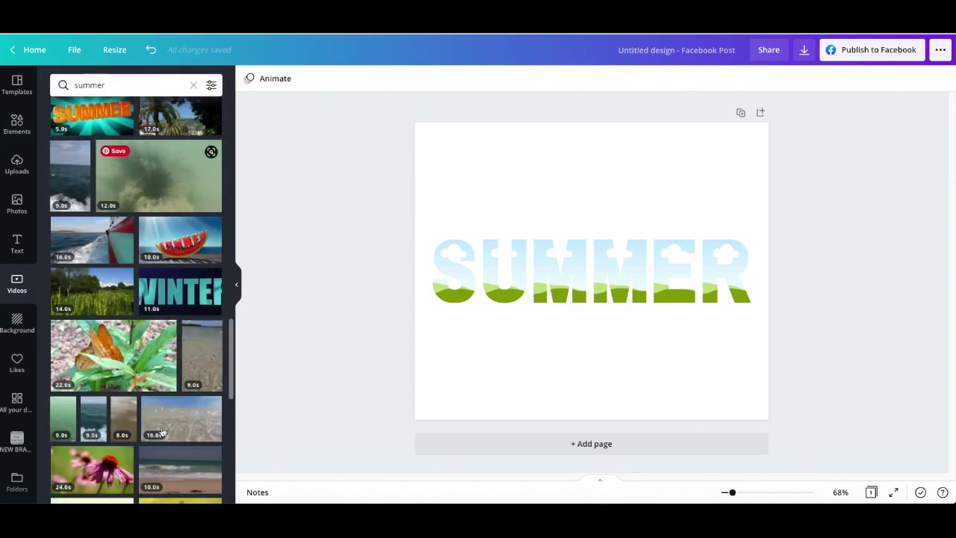
scroll(80, 376, down, 1)
scroll(84, 373, down, 3)
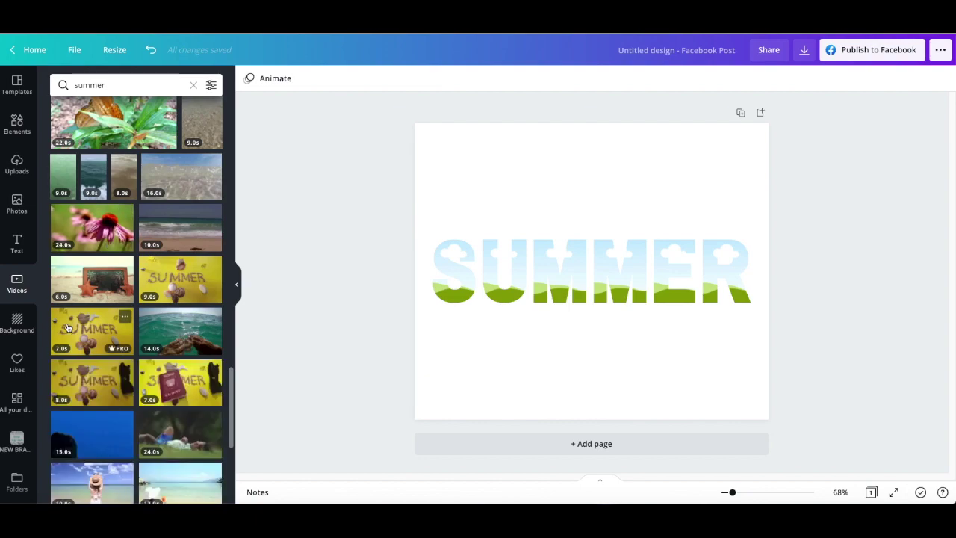
scroll(67, 329, down, 1)
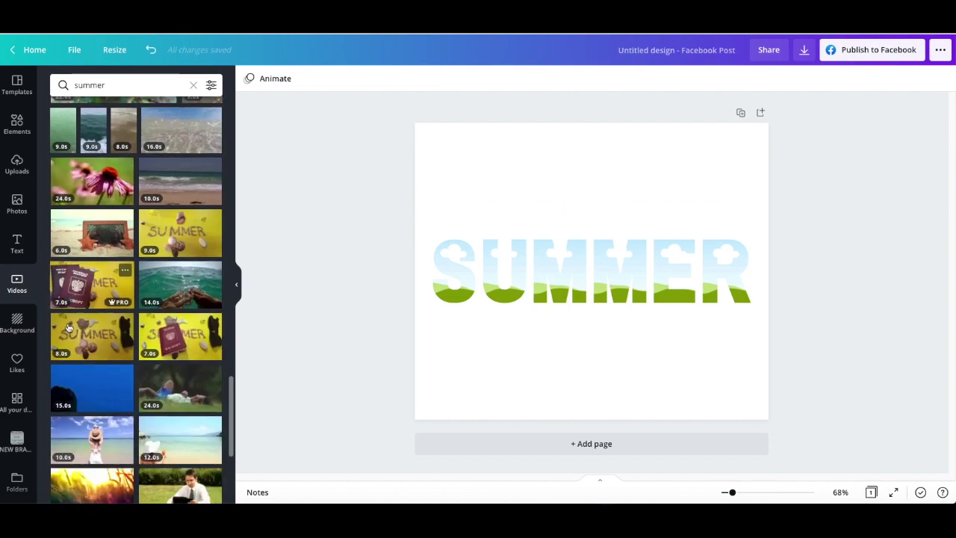
Fill the S frame with the chalkboard beach video, enlarged to the page height and shifted so the sand shows through the letter.
click(82, 234)
click(478, 267)
drag(478, 267, 454, 270)
double_click(454, 269)
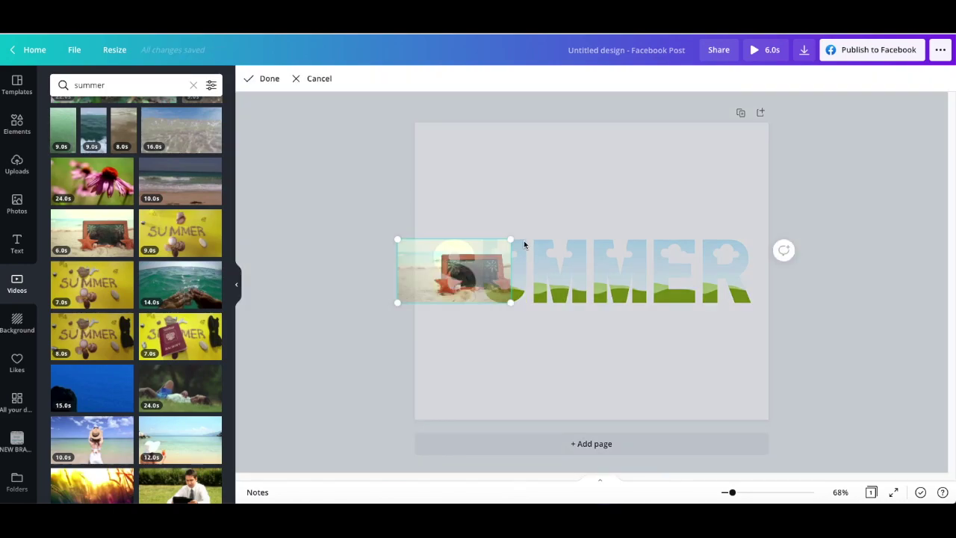
drag(511, 240, 729, 171)
drag(397, 302, 217, 471)
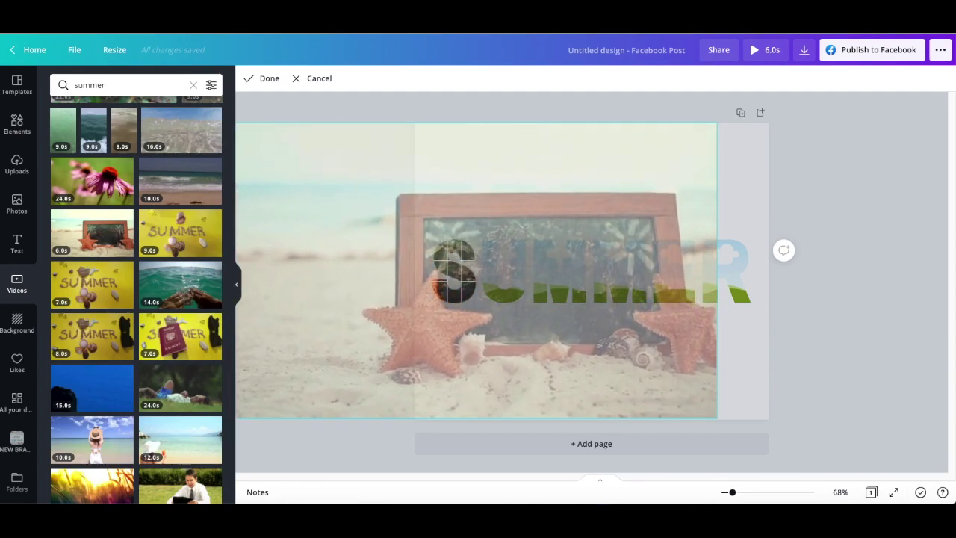
drag(455, 180, 594, 177)
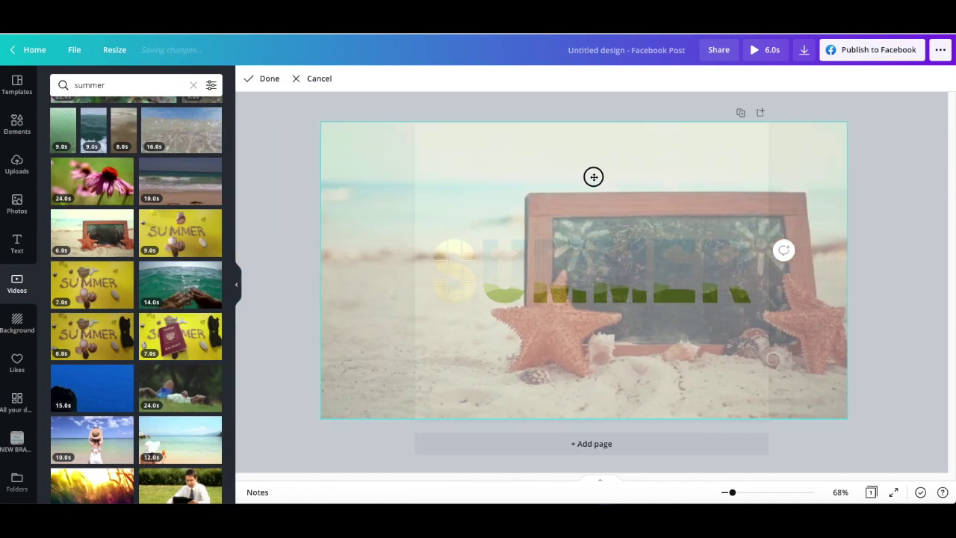
click(282, 180)
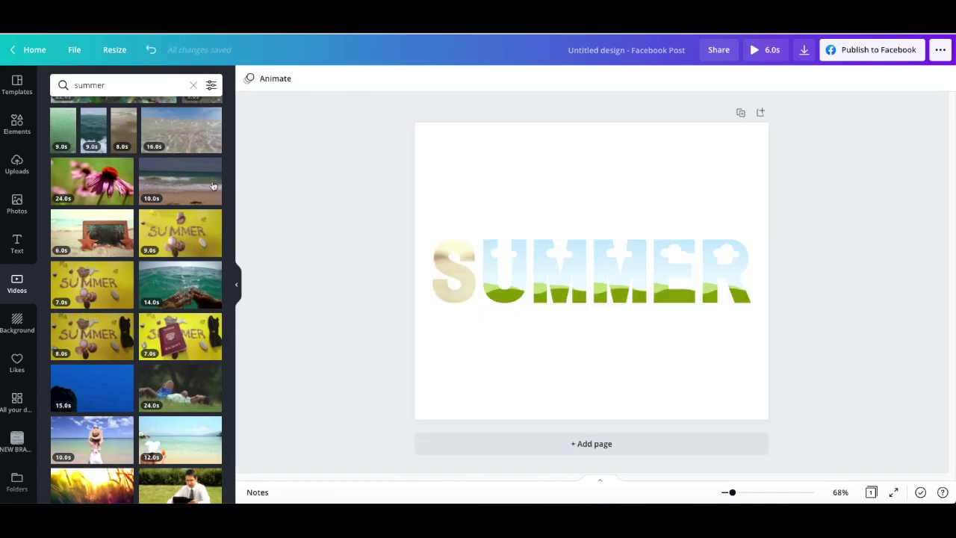
Fill the U frame with the same beach video, enlarged to the page height and aligned so it continues the image in the S.
click(92, 232)
drag(557, 254, 498, 256)
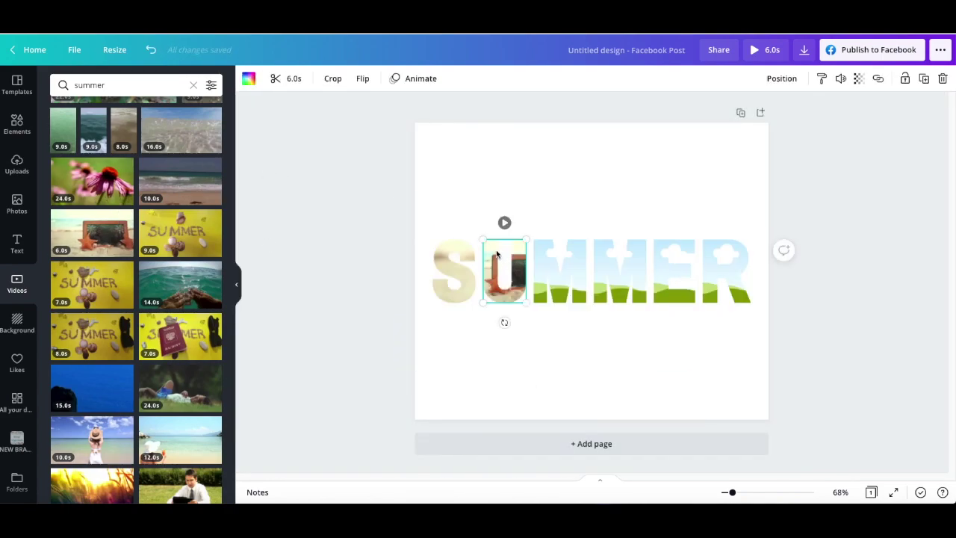
double_click(491, 280)
drag(584, 222, 772, 133)
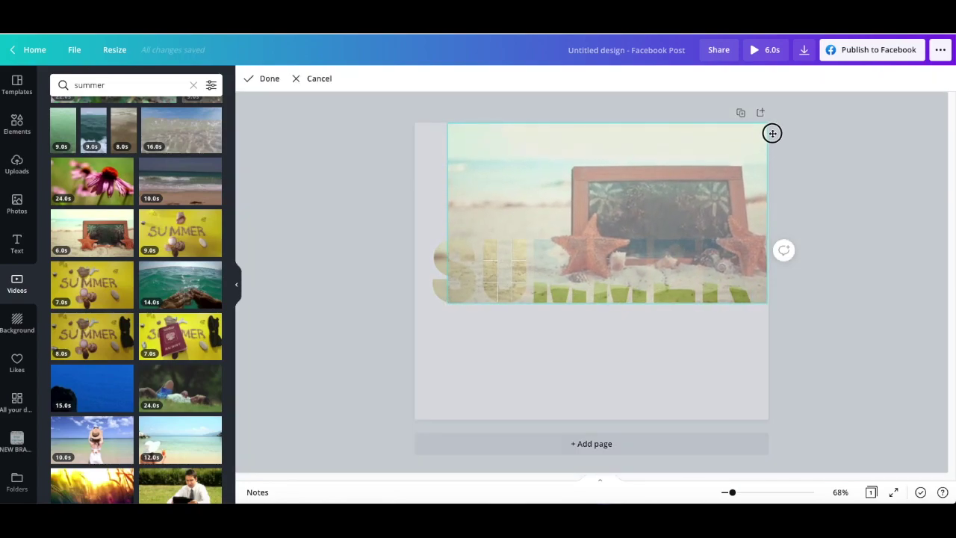
drag(447, 302, 288, 498)
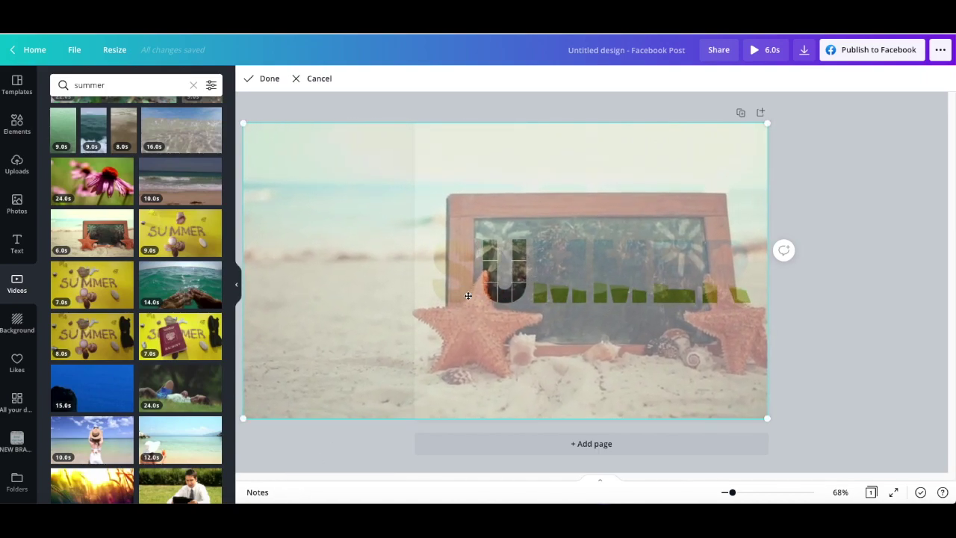
drag(469, 331, 551, 330)
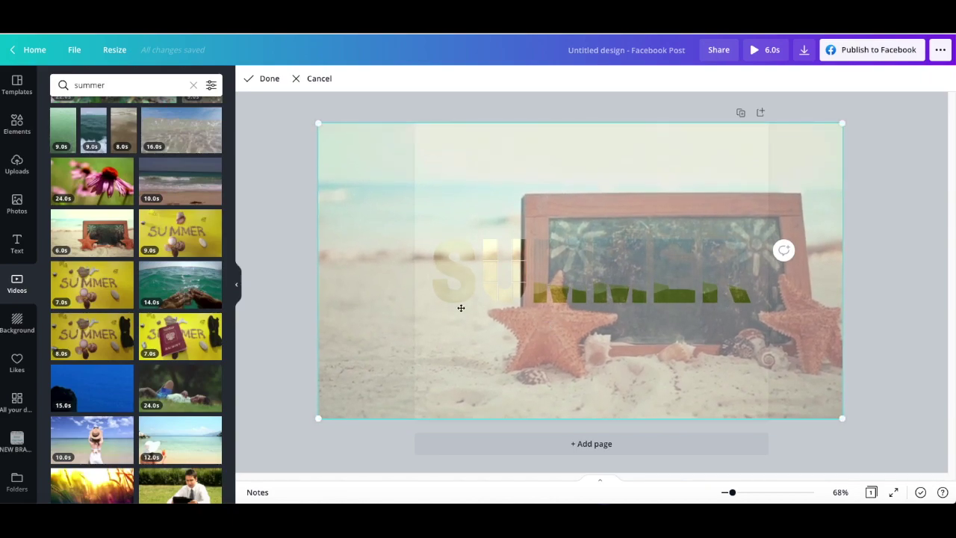
click(276, 240)
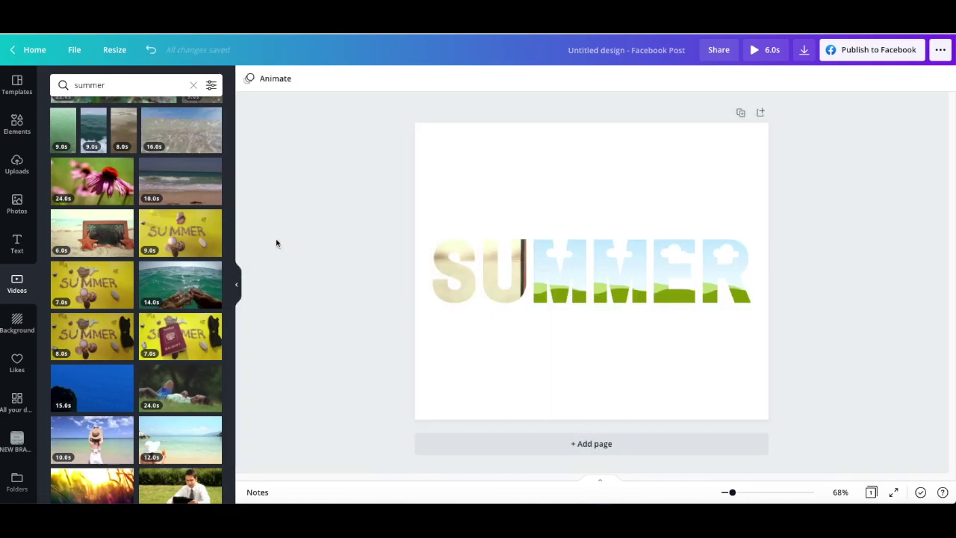
Fill the first M frame with the same beach video, enlarged to the page height and aligned with the image in the U.
mouse_move(553, 260)
mouse_down()
mouse_move(576, 269)
mouse_move(555, 263)
mouse_up()
click(553, 263)
double_click(545, 256)
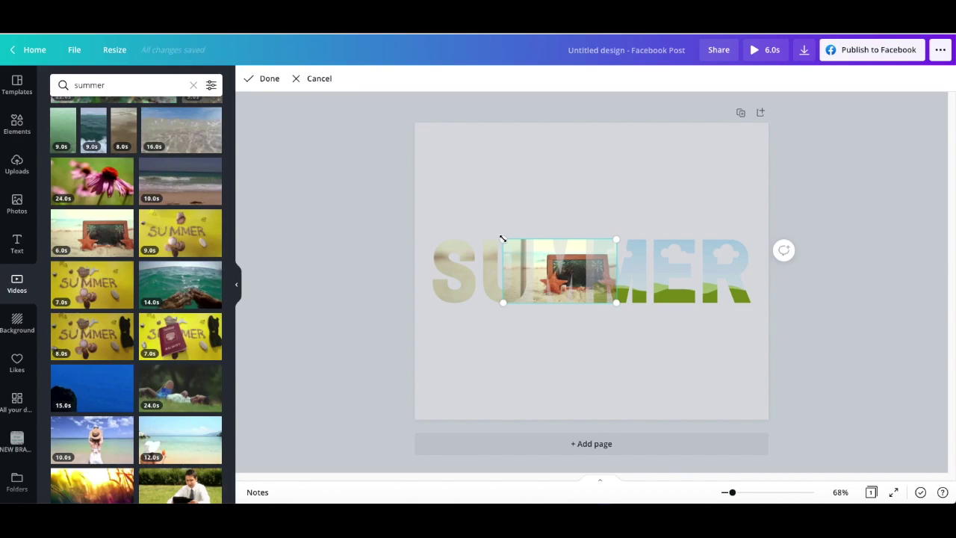
drag(503, 239, 305, 111)
drag(617, 302, 820, 425)
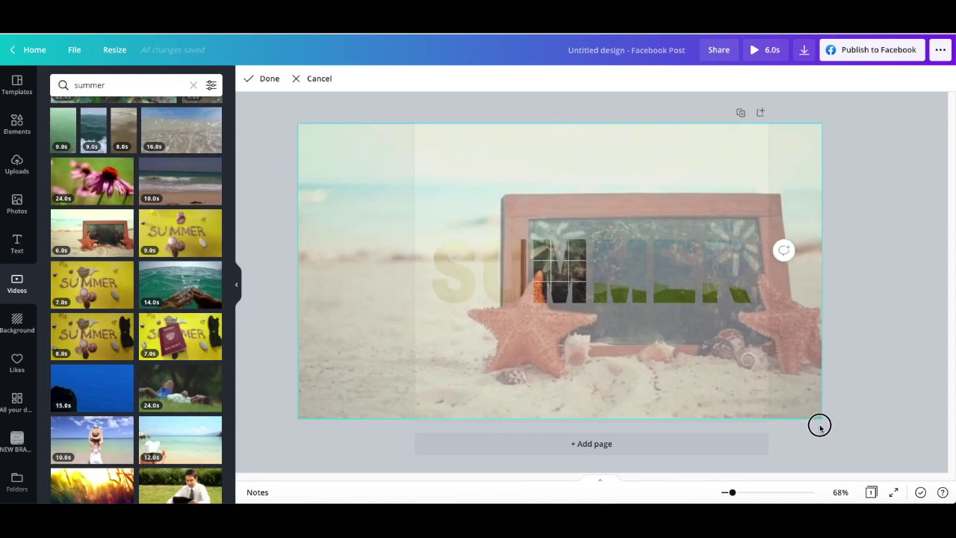
drag(550, 342, 569, 341)
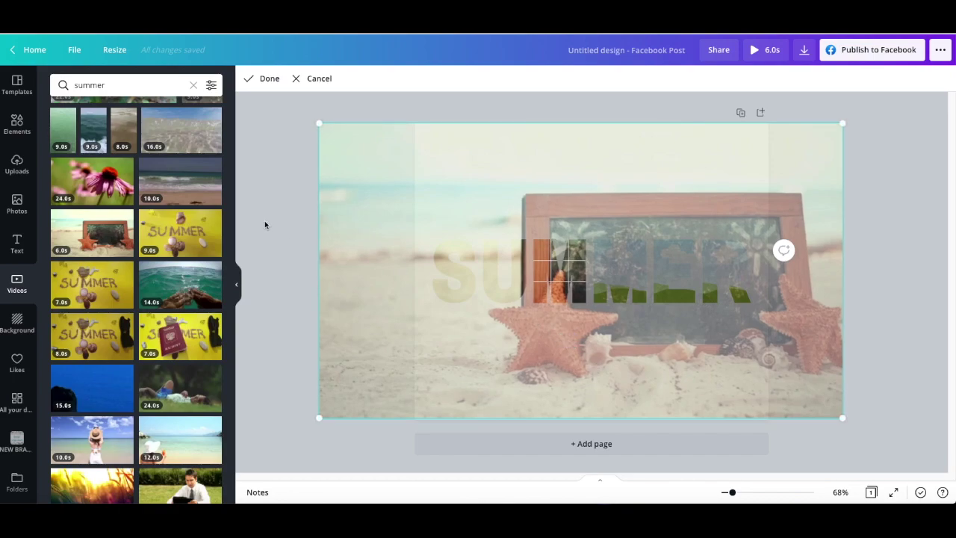
click(264, 224)
Fill the second M frame with the same beach video, enlarged and aligned so it continues the image in the first M.
click(104, 234)
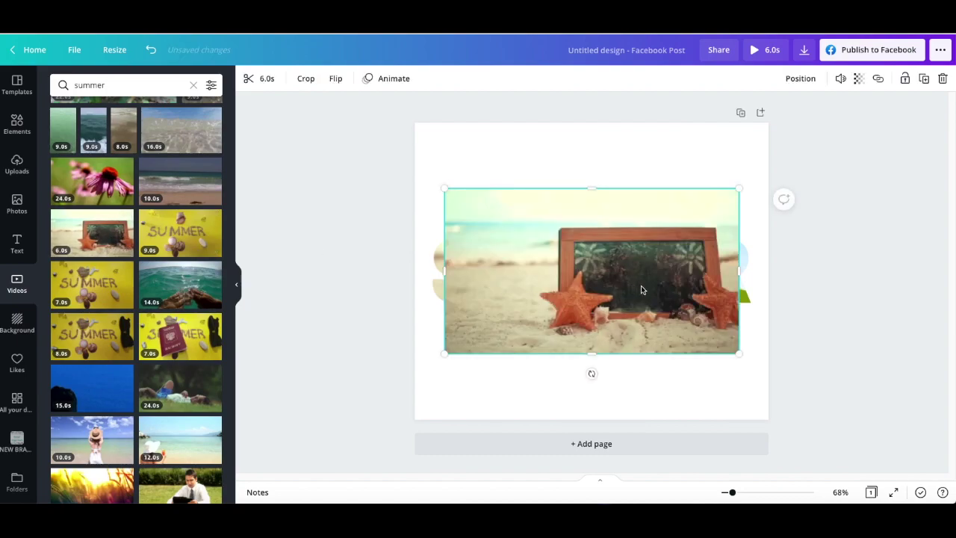
drag(629, 288, 626, 287)
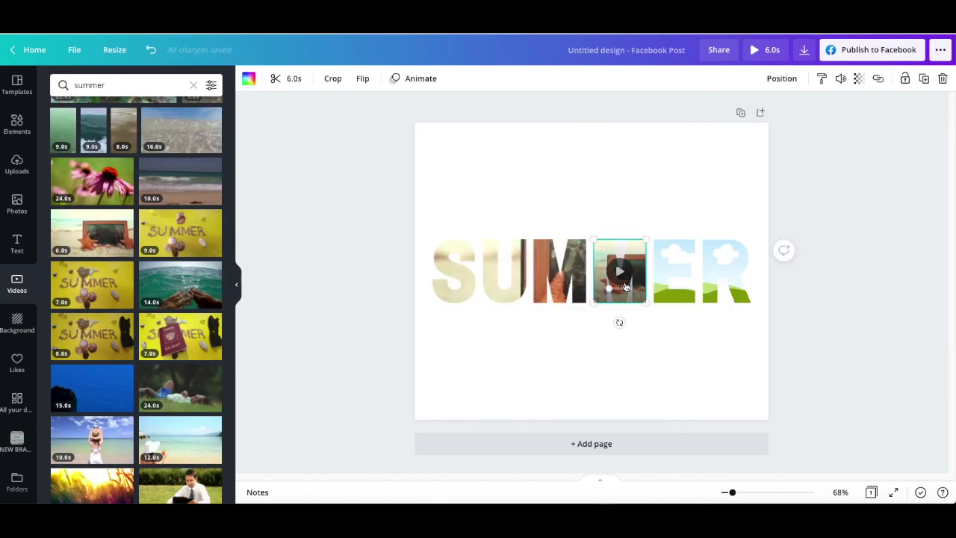
double_click(599, 250)
drag(563, 241, 335, 162)
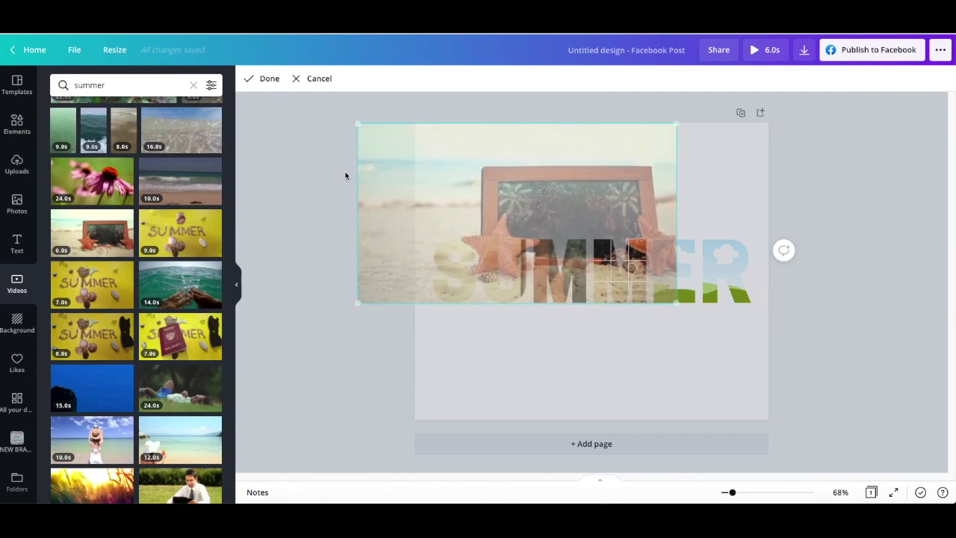
drag(675, 302, 876, 428)
drag(652, 340, 608, 340)
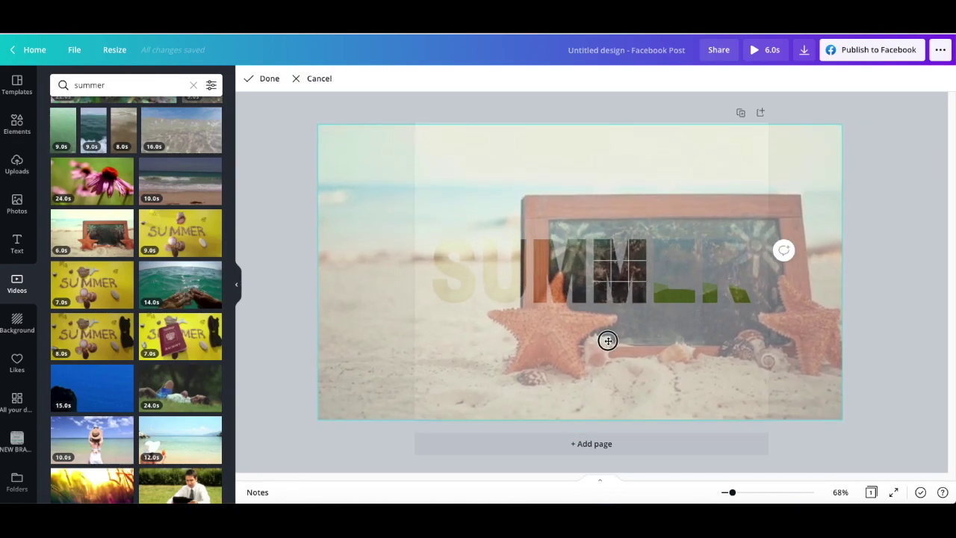
click(279, 240)
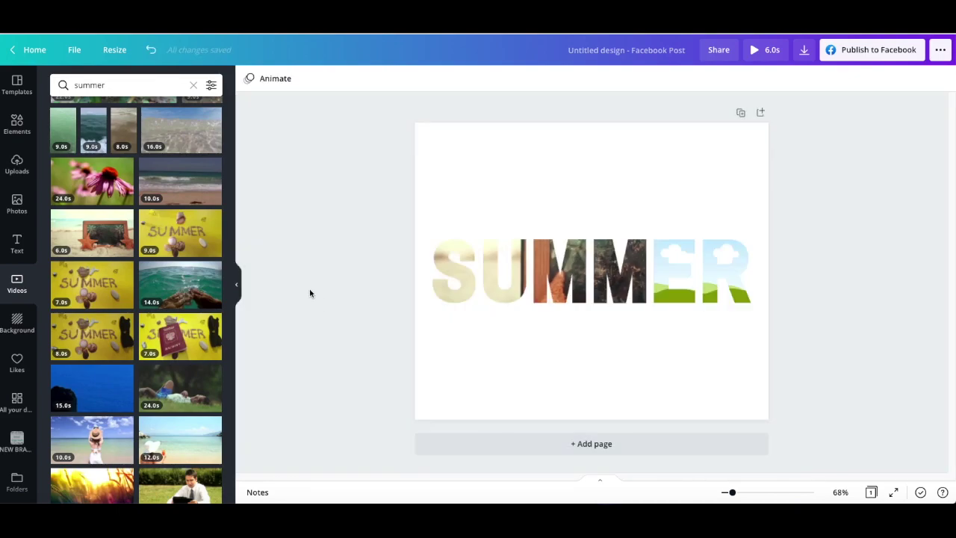
Fill the E frame with the same beach video, enlarged to the page height and aligned with the image in the second M.
click(95, 224)
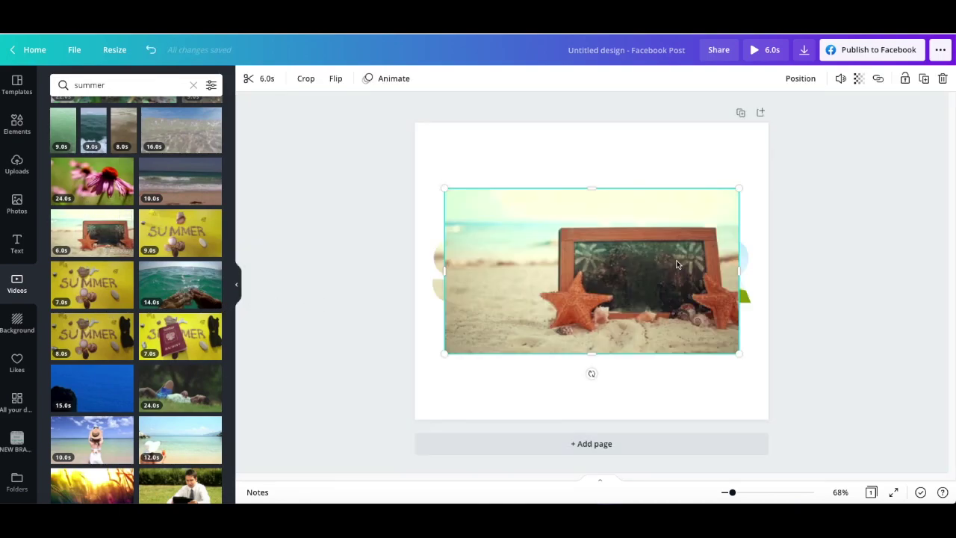
mouse_move(662, 277)
mouse_down()
mouse_move(693, 278)
mouse_move(676, 271)
mouse_up()
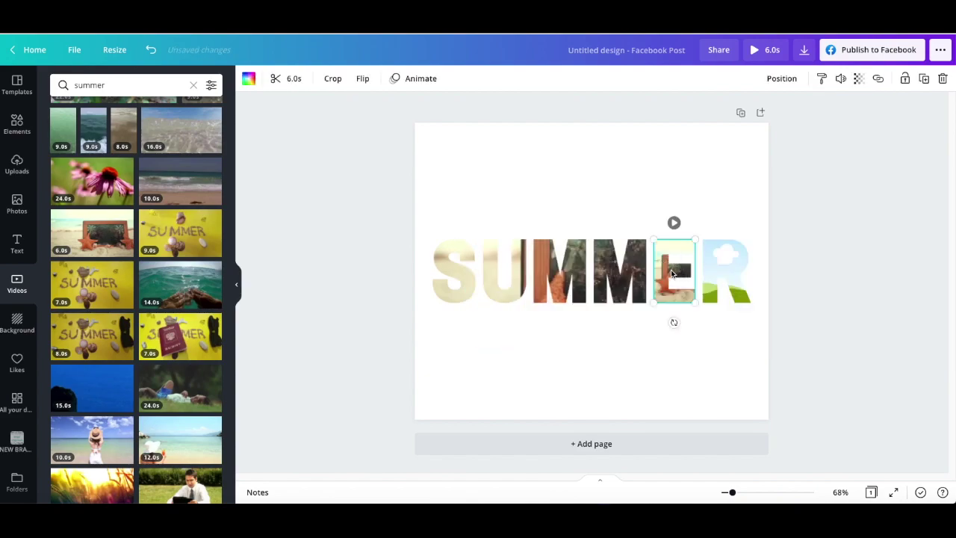
double_click(666, 251)
drag(612, 238, 381, 175)
drag(732, 303, 897, 429)
drag(755, 357, 654, 358)
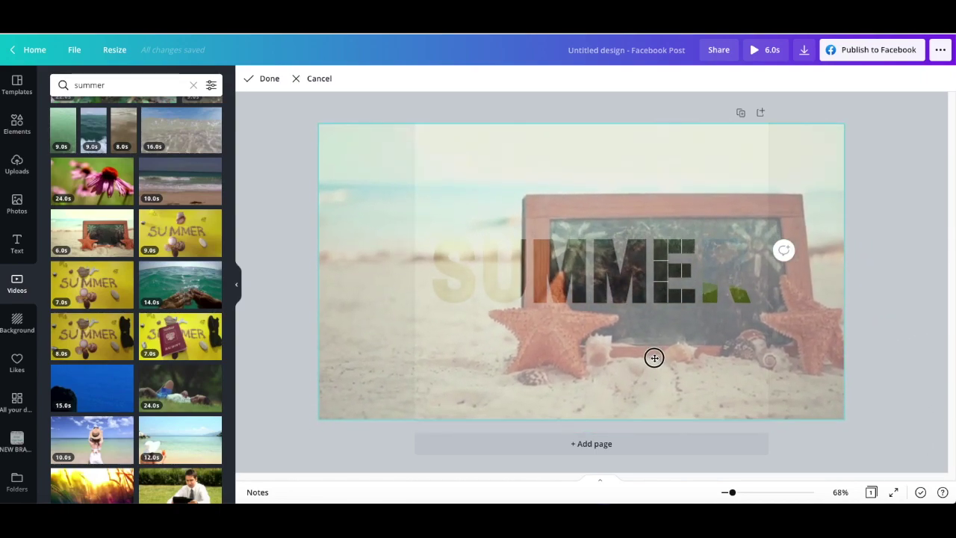
click(303, 269)
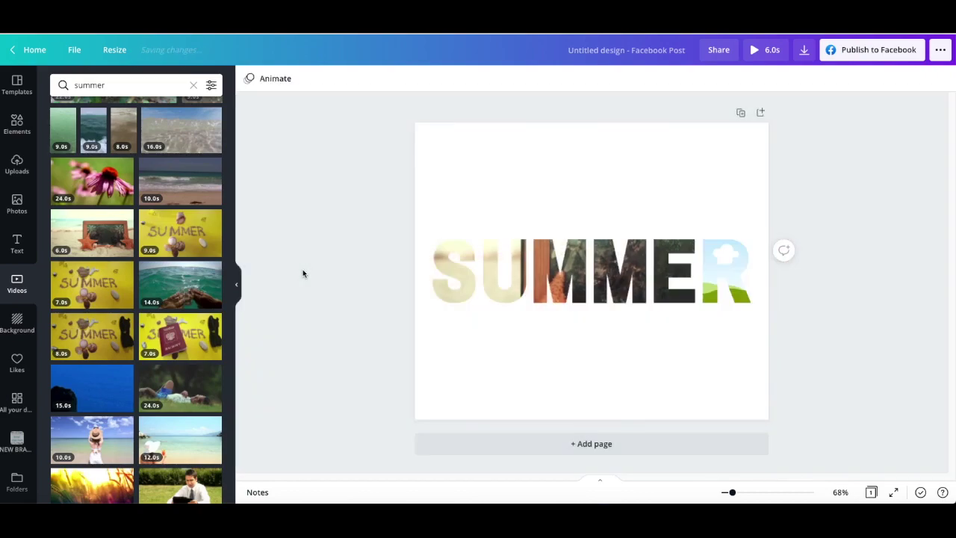
Place the same chalkboard beach video in the R frame.
click(92, 232)
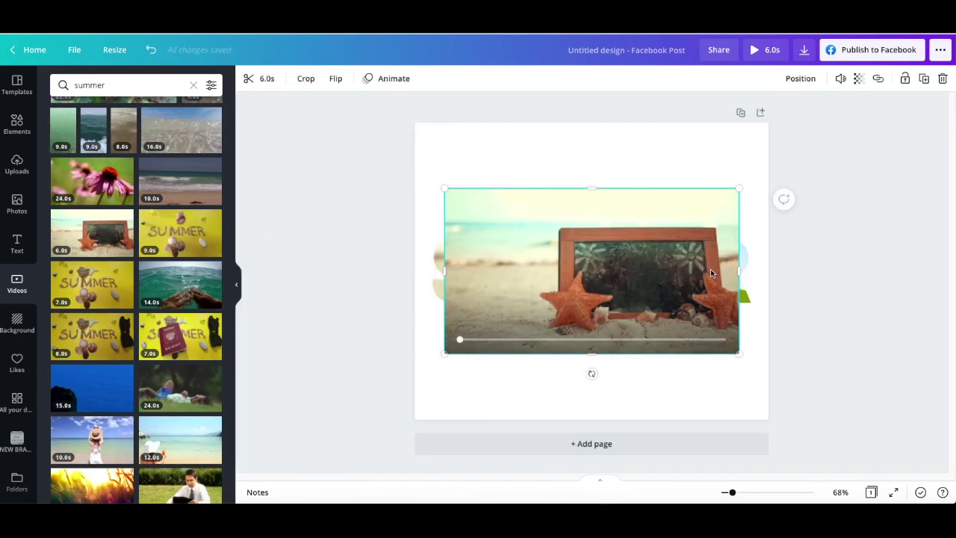
drag(711, 269, 732, 276)
click(732, 277)
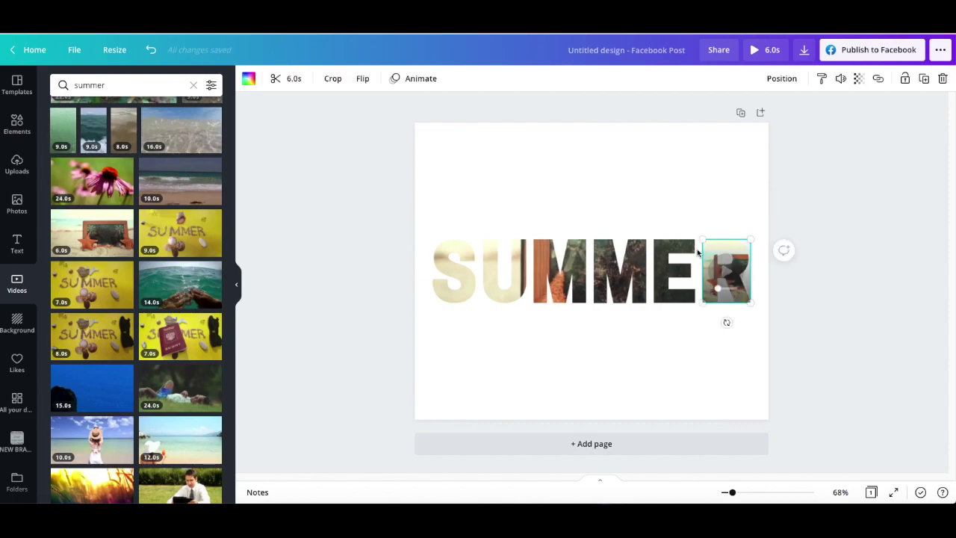
drag(571, 198, 527, 195)
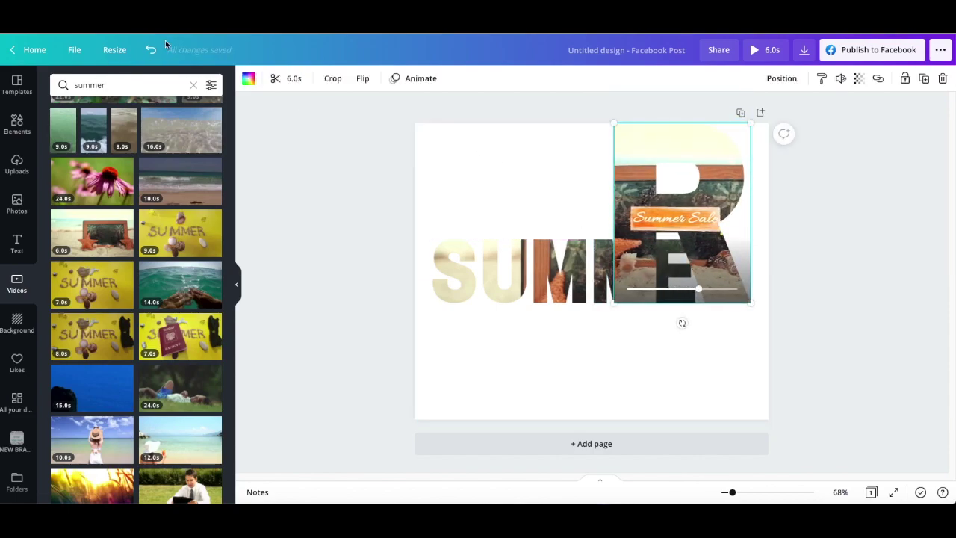
key(ctrl+z)
click(713, 286)
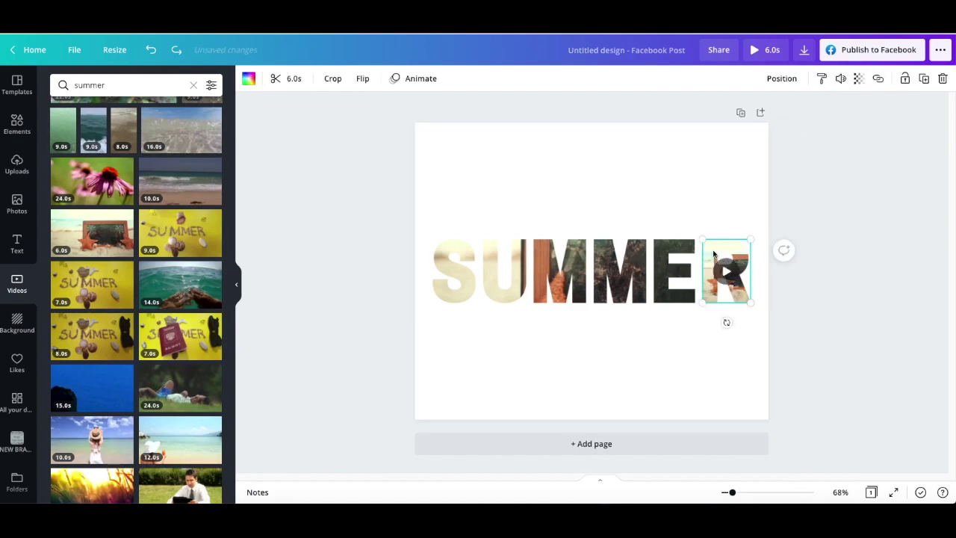
Enlarge the video inside the R frame to the page height and align it so it continues the image in the E.
double_click(713, 252)
drag(671, 241, 441, 164)
drag(461, 306, 419, 364)
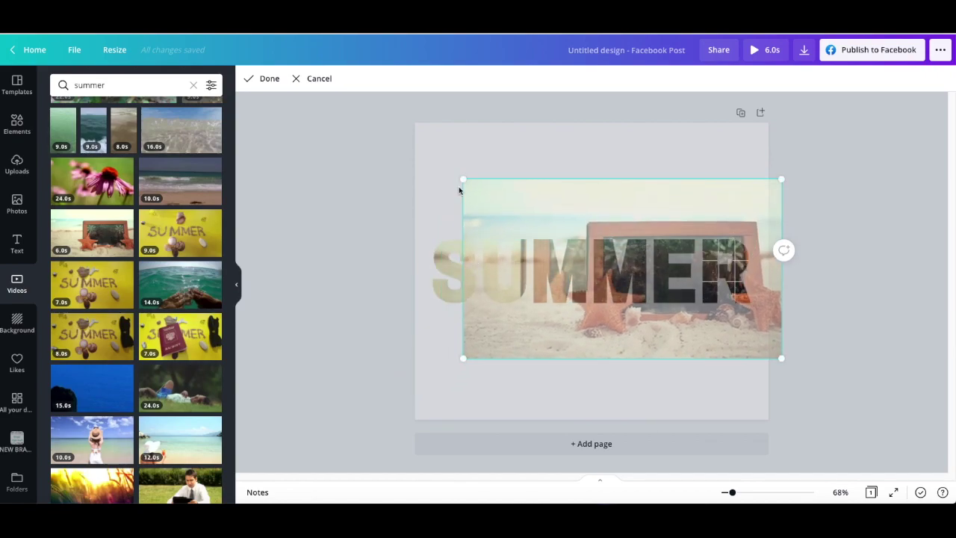
drag(461, 177, 359, 131)
drag(783, 358, 869, 452)
drag(655, 346, 607, 355)
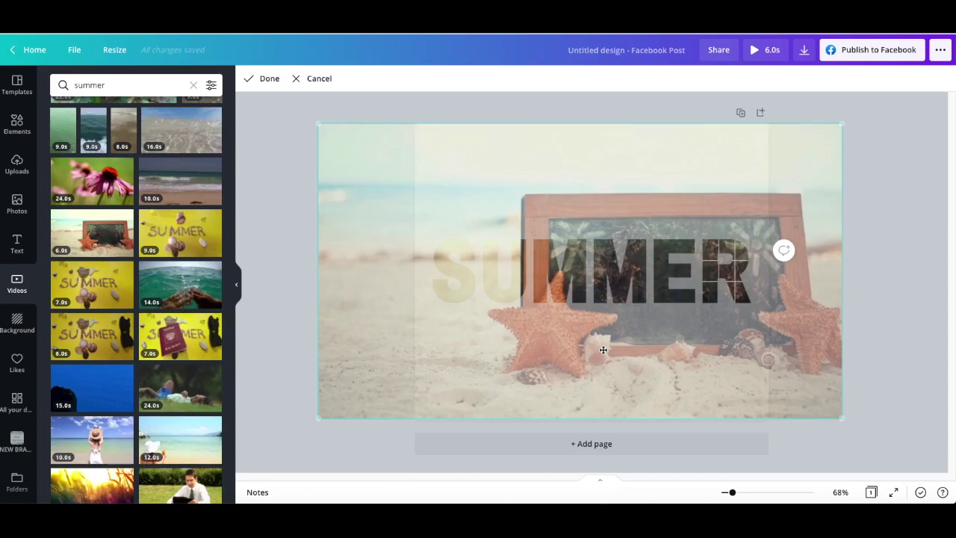
click(287, 356)
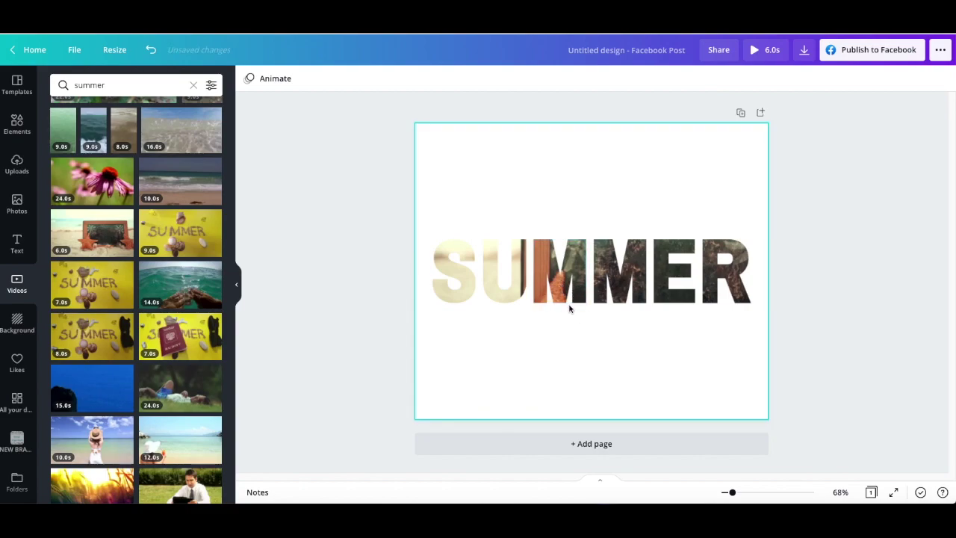
Download the finished SUMMER design as an MP4 video and return to the editor.
click(804, 51)
click(864, 202)
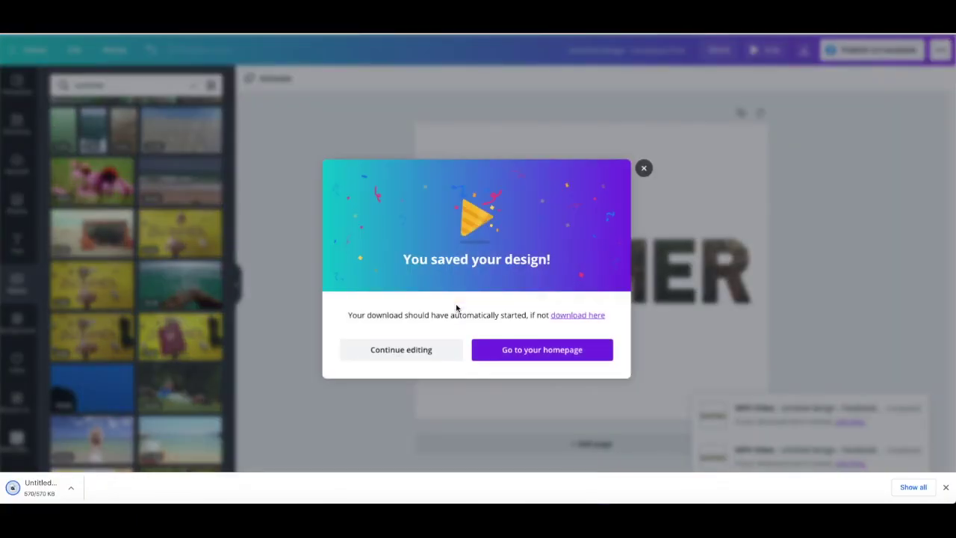
click(646, 153)
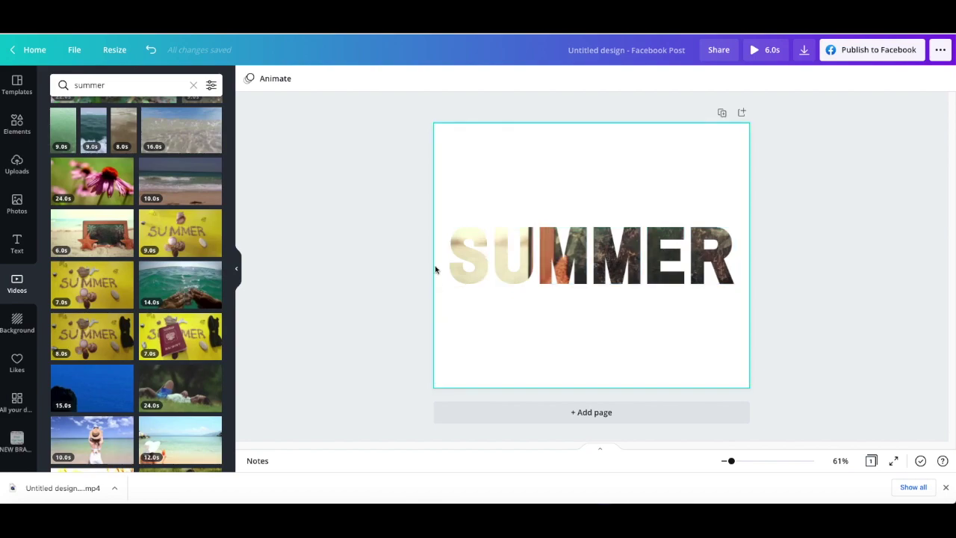
Open the downloaded MP4, place its player window over the middle of the screen and play the animation to check it.
click(55, 491)
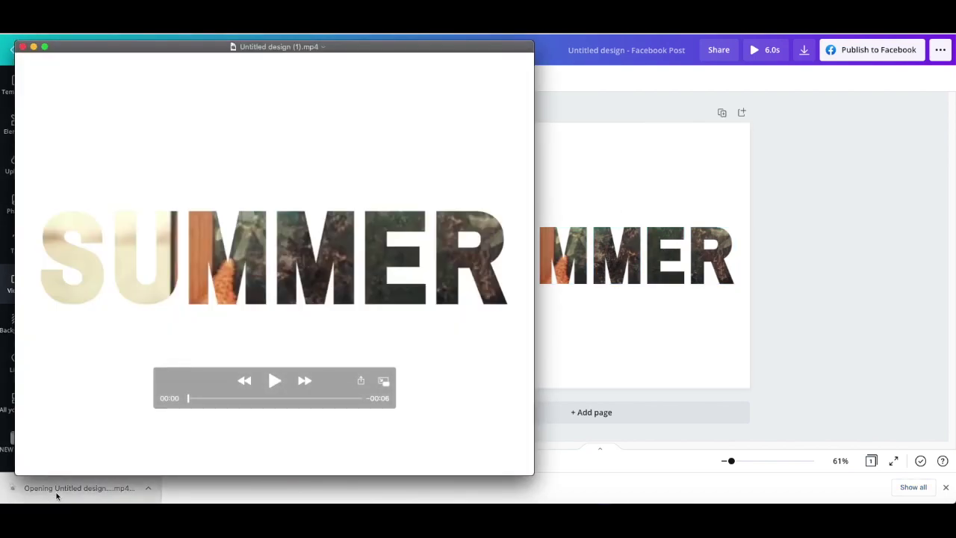
drag(300, 49, 554, 36)
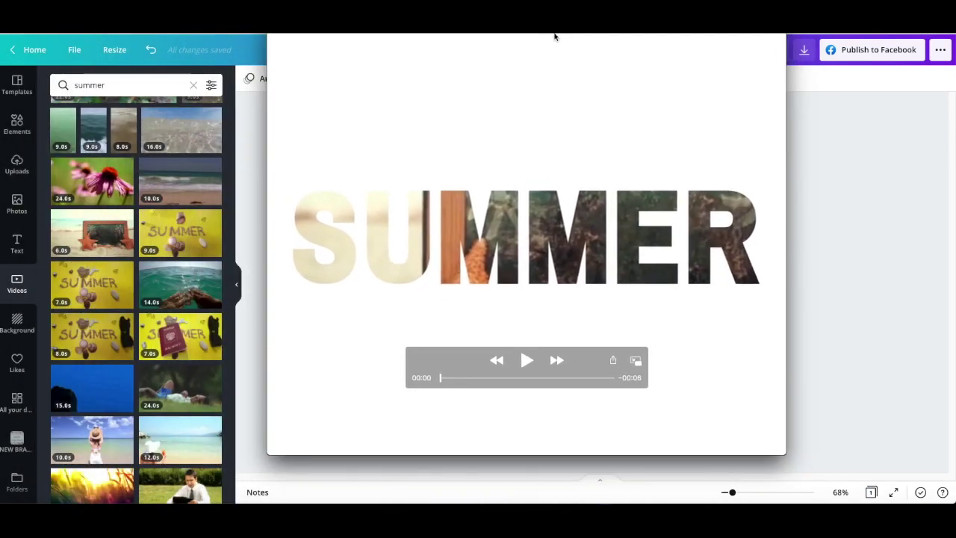
click(526, 361)
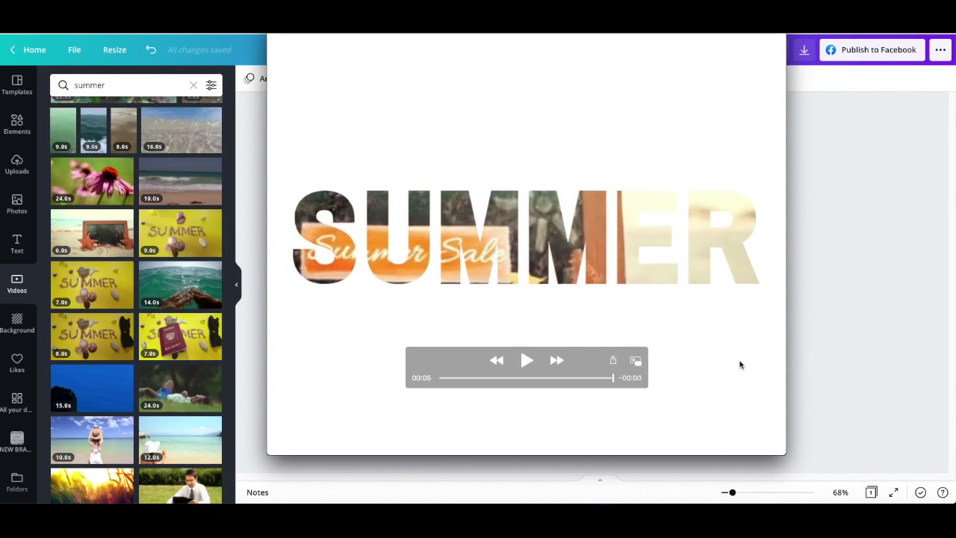
click(526, 361)
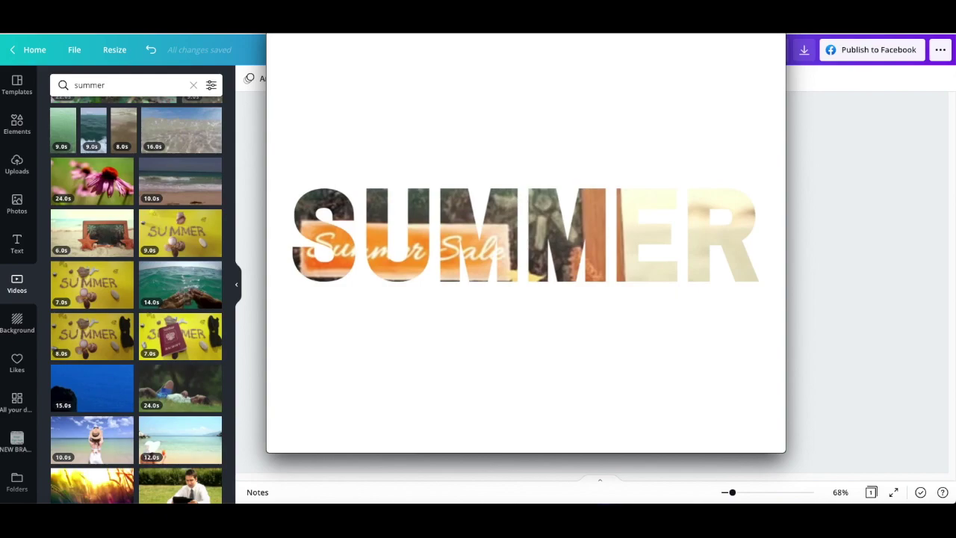
mouse_move(506, 70)
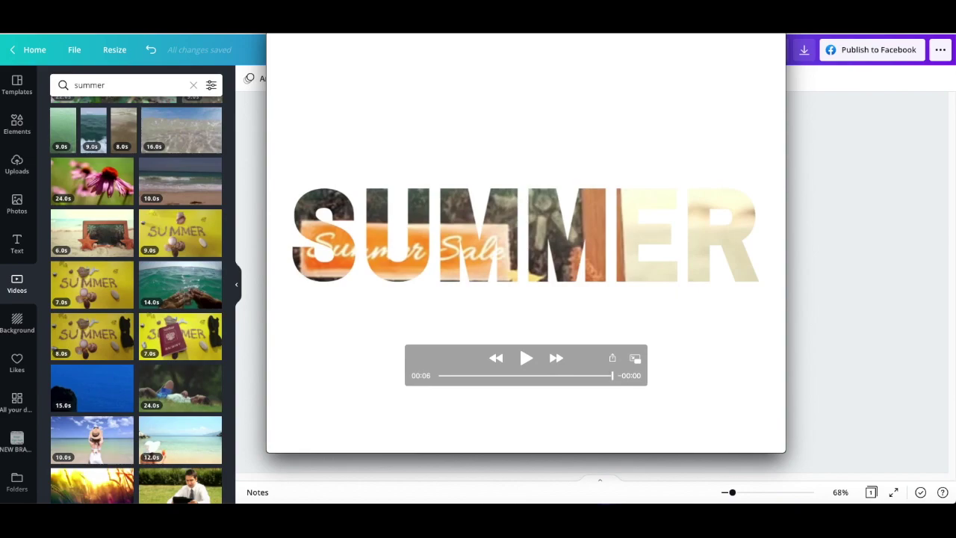